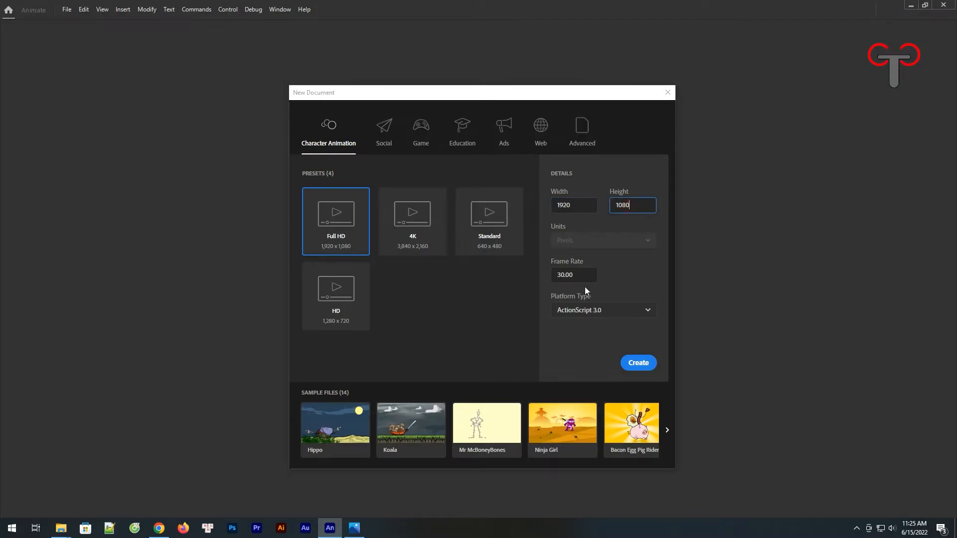
Step: Create a Full HD 1920 × 1080 document at 30 fps for ActionScript 3.0
{"action": "left_click", "coordinate": [653, 350]}
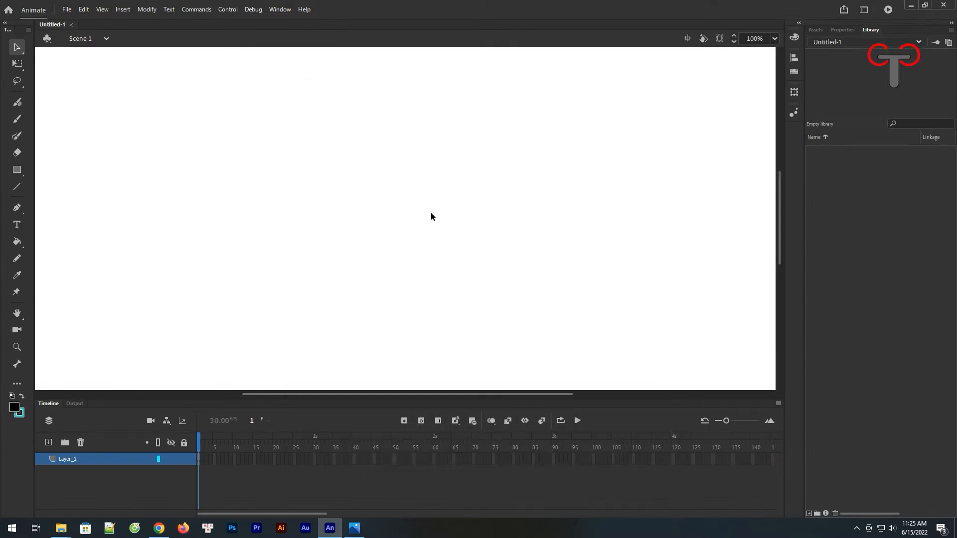
{"action": "left_click", "coordinate": [775, 39]}
{"action": "left_click", "coordinate": [798, 54]}
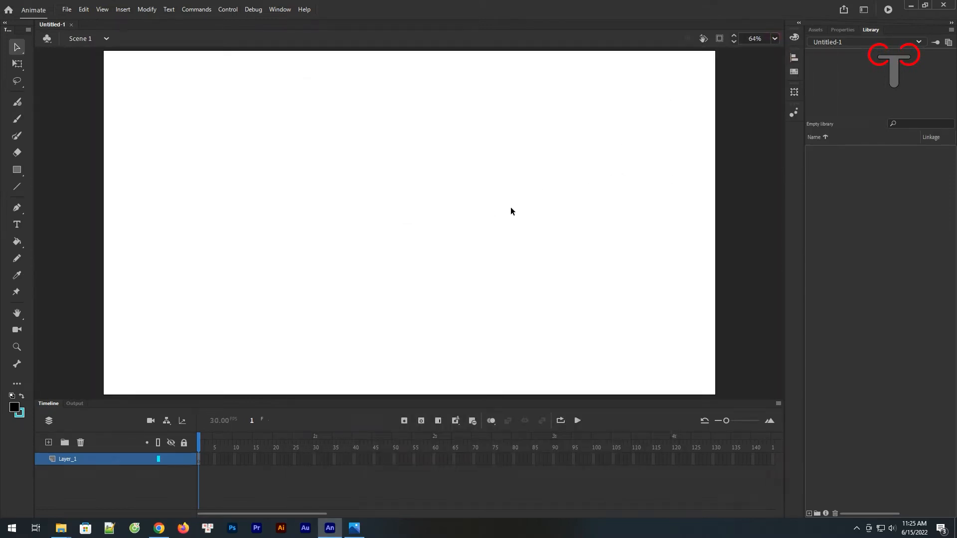
Step: Set the stage background colour to dark navy #000033 in the document settings
{"action": "left_click", "coordinate": [844, 30]}
{"action": "left_click", "coordinate": [851, 219]}
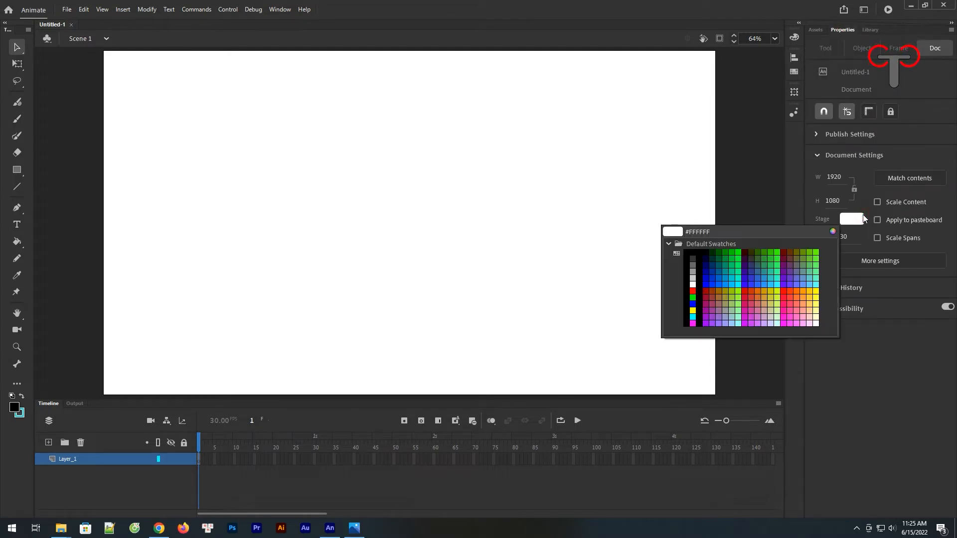
{"action": "left_click", "coordinate": [711, 252]}
{"action": "left_click", "coordinate": [706, 259]}
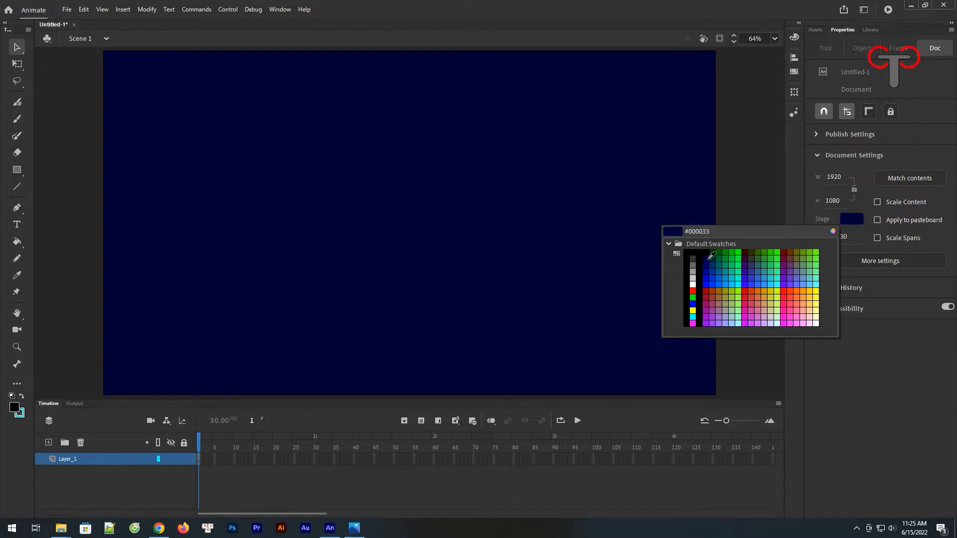
{"action": "left_click", "coordinate": [708, 258]}
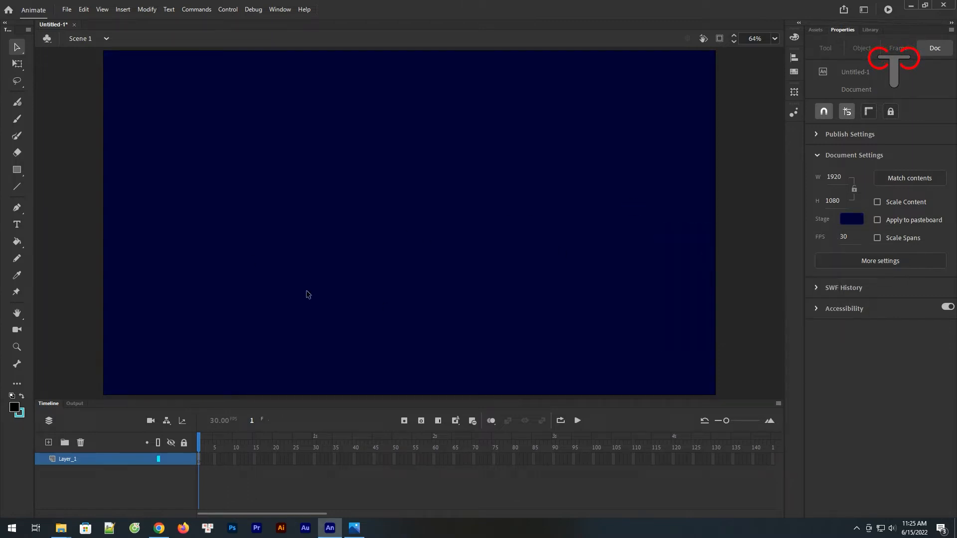
Step: Draw a horizontal light-blue line about 506 px long with stroke size 50 across the middle of the stage
{"action": "left_click", "coordinate": [17, 188]}
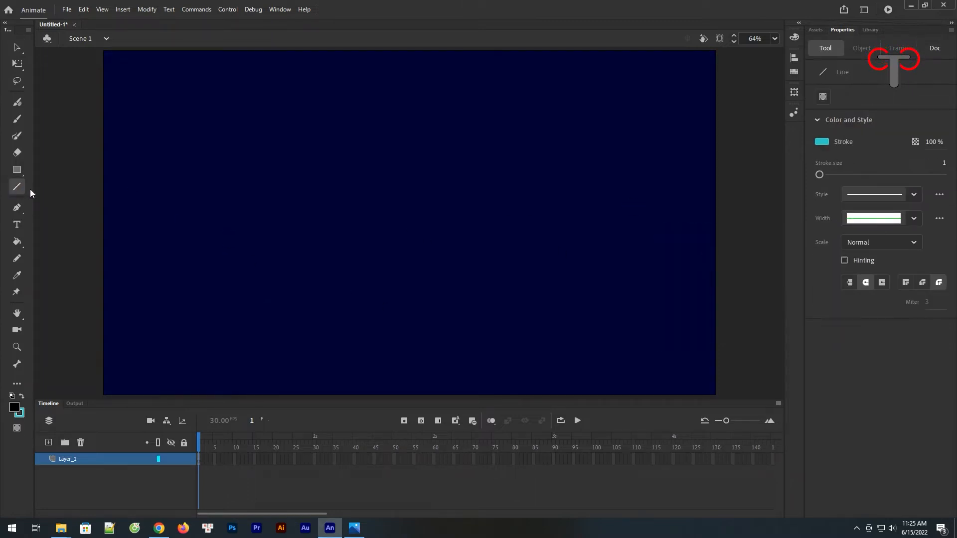
{"action": "left_click", "coordinate": [822, 142]}
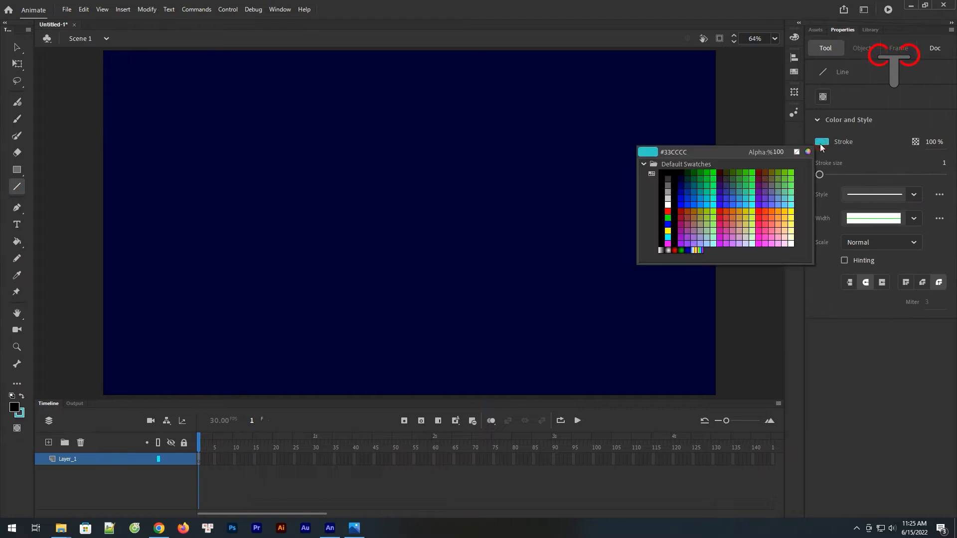
{"action": "left_click", "coordinate": [751, 201]}
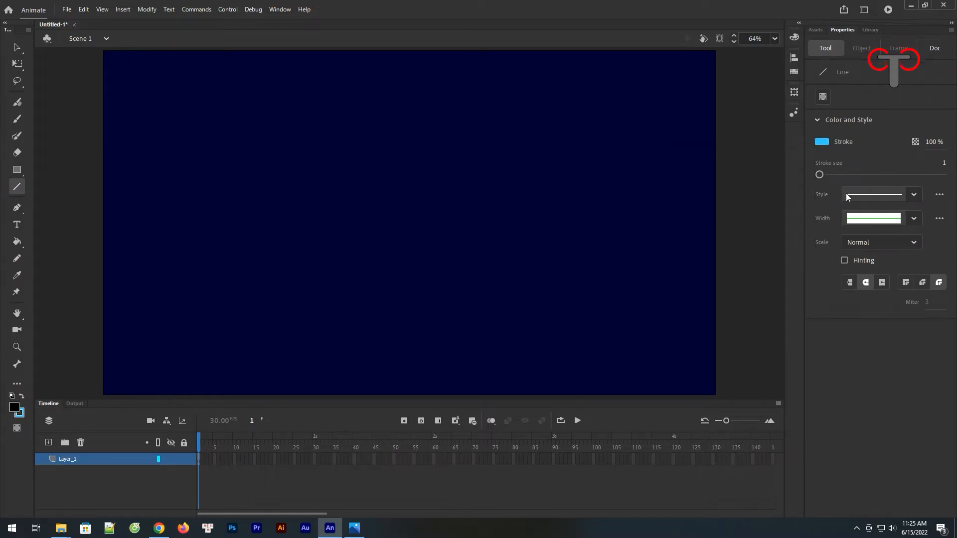
{"action": "left_click", "coordinate": [944, 164]}
{"action": "type", "text": "50"}
{"action": "key", "text": "Return"}
{"action": "left_click_drag", "start_coordinate": [291, 235], "coordinate": [452, 236]}
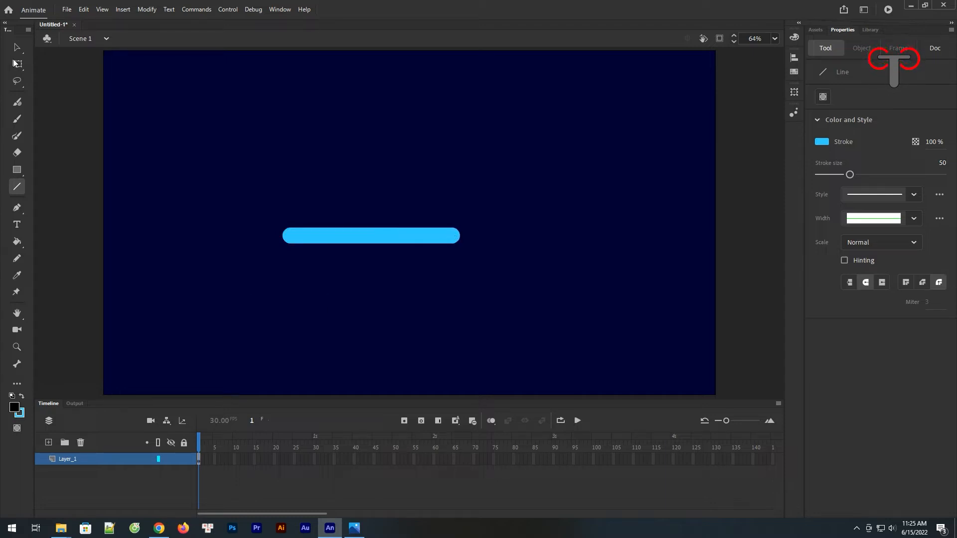
Step: Convert the blue line into a Graphic symbol named worm
{"action": "left_click", "coordinate": [17, 47]}
{"action": "left_click", "coordinate": [366, 234]}
{"action": "right_click", "coordinate": [366, 235]}
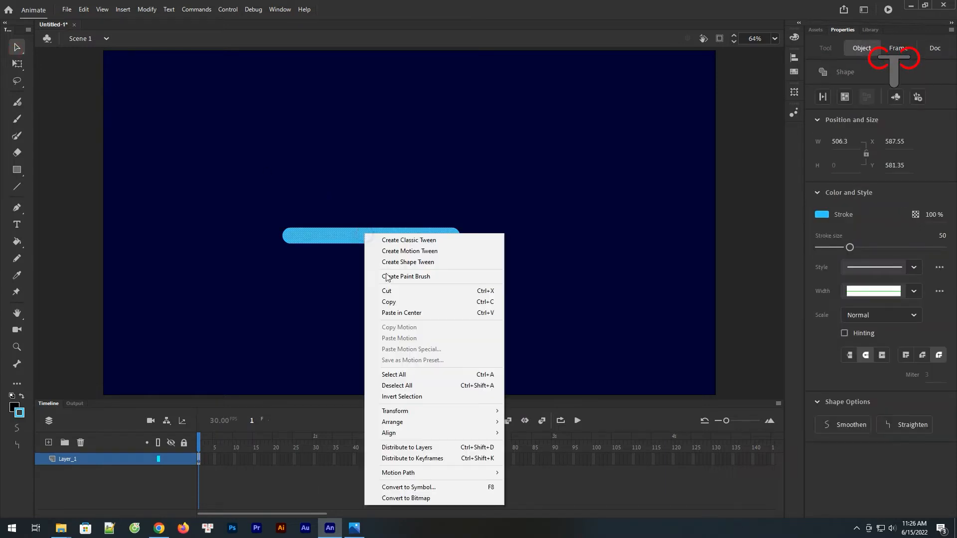
{"action": "left_click", "coordinate": [421, 487]}
{"action": "type", "text": "worm"}
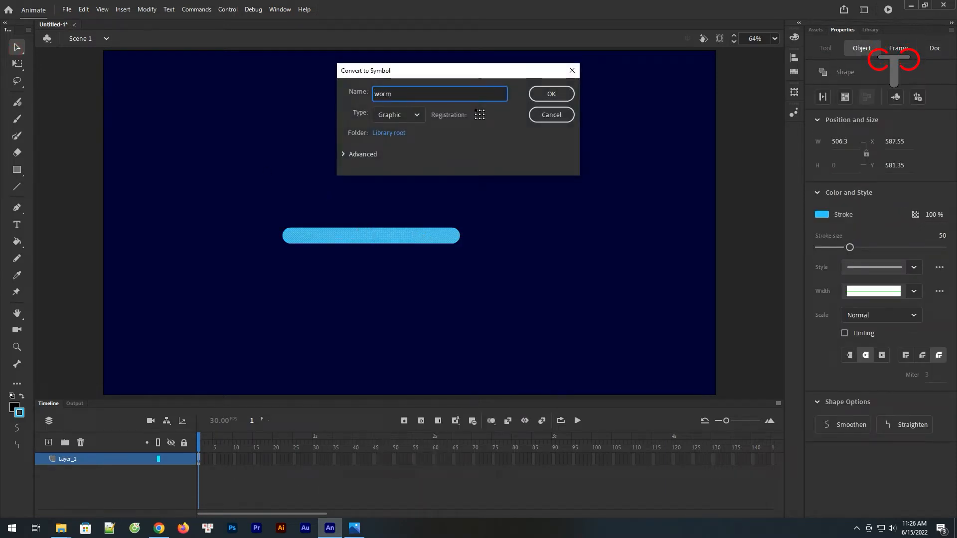
{"action": "left_click", "coordinate": [545, 94]}
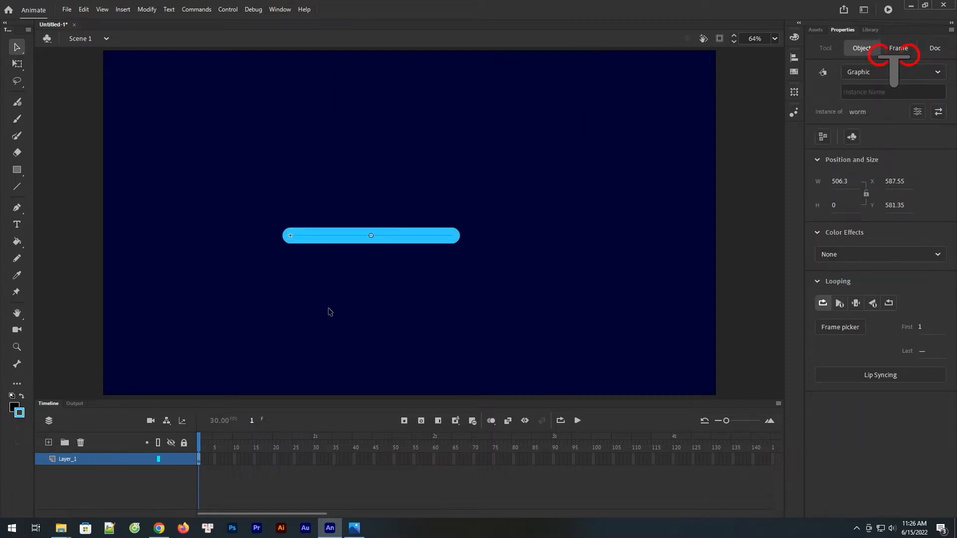
Step: Open the worm symbol for editing and insert keyframes at frames 15 and 30
{"action": "double_click", "coordinate": [401, 241]}
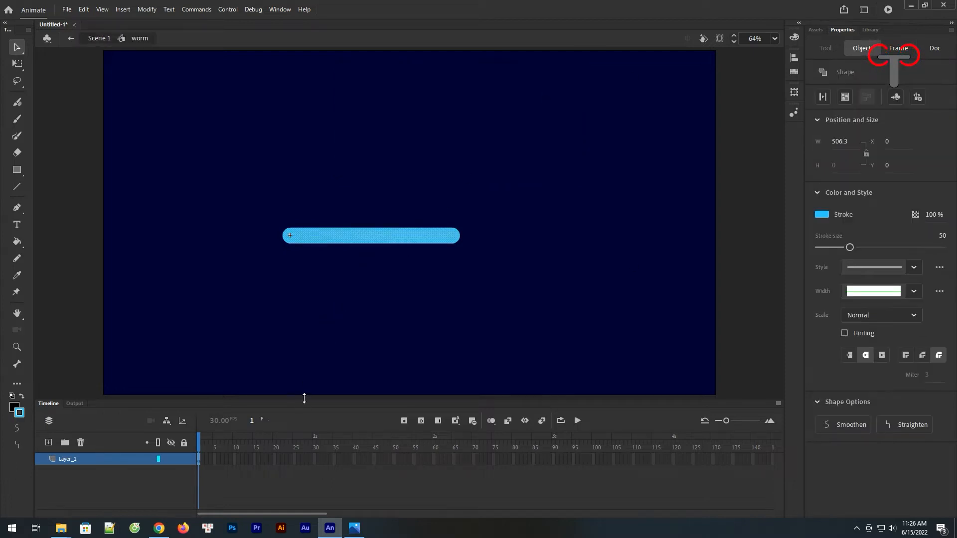
{"action": "left_click", "coordinate": [255, 459]}
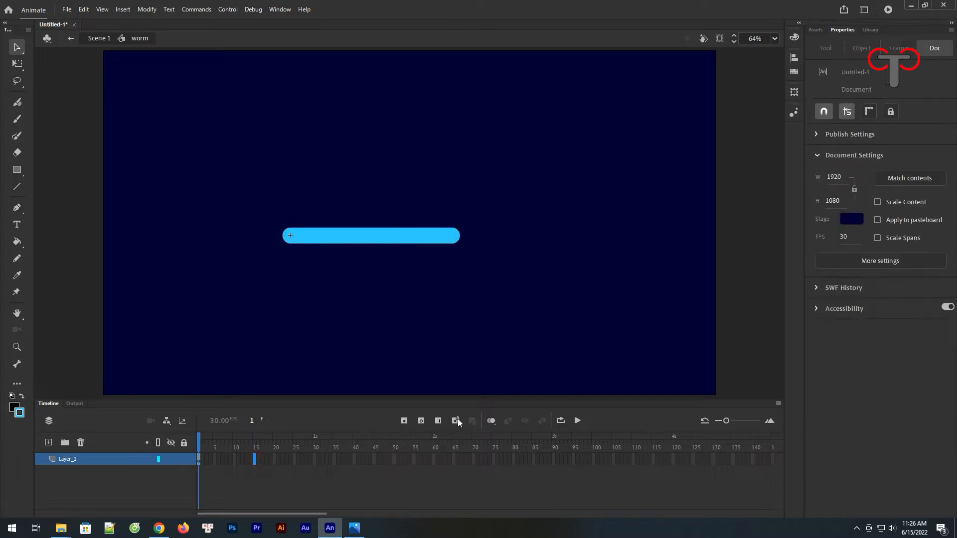
{"action": "left_click", "coordinate": [405, 422]}
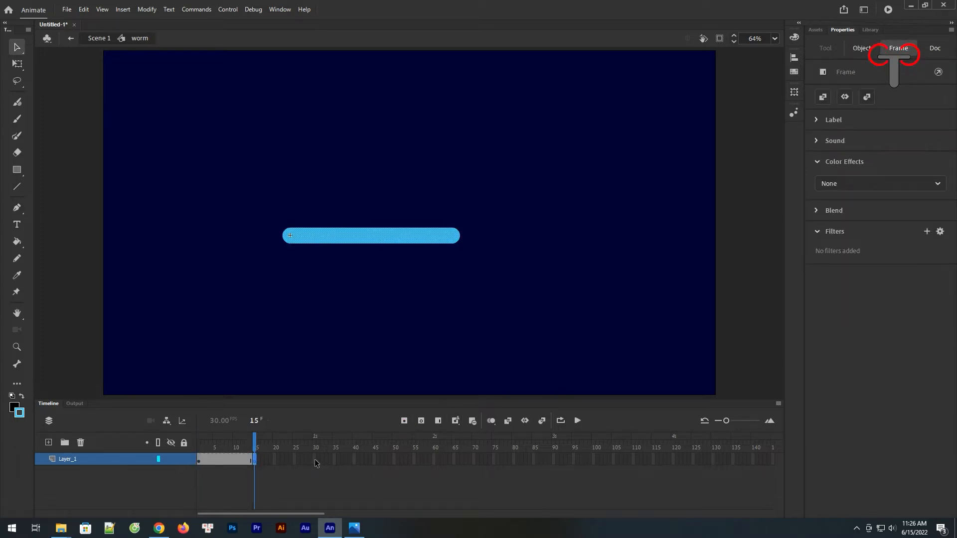
{"action": "left_click", "coordinate": [315, 459]}
{"action": "left_click", "coordinate": [404, 421]}
Step: At frame 15, bend the line into a rounded hump near its middle, keeping both side segments horizontal
{"action": "left_click", "coordinate": [256, 463]}
{"action": "left_click", "coordinate": [359, 274]}
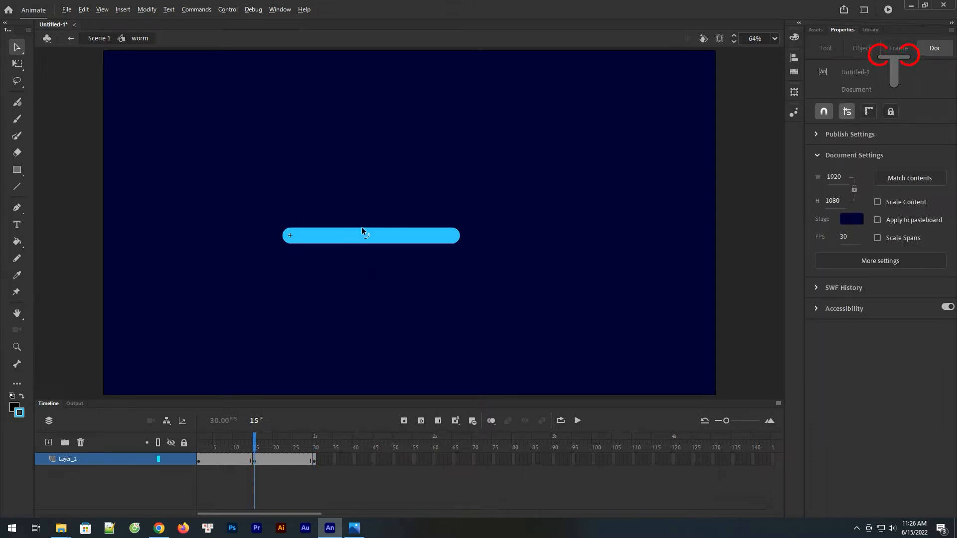
{"action": "left_click_drag", "start_coordinate": [363, 228], "coordinate": [364, 222]}
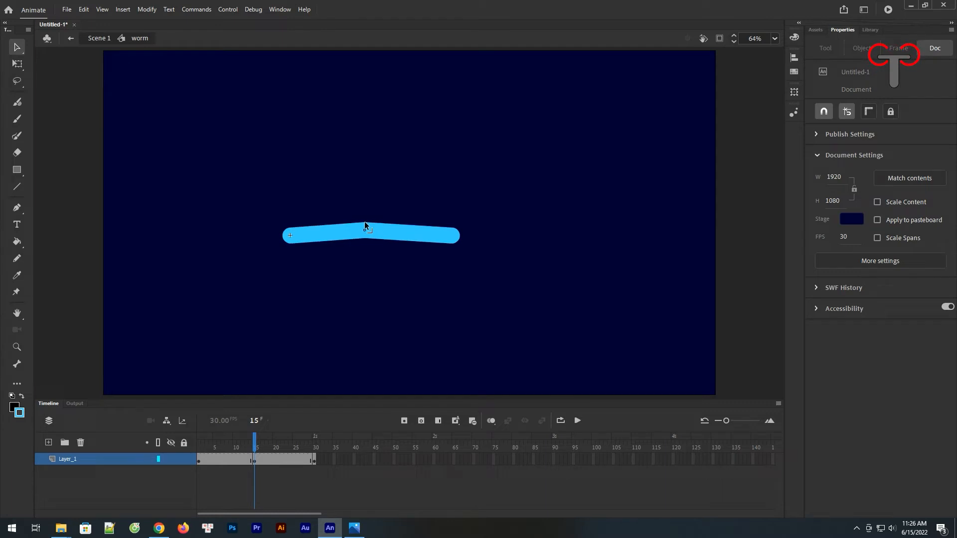
{"action": "left_click_drag", "start_coordinate": [406, 225], "coordinate": [407, 222]}
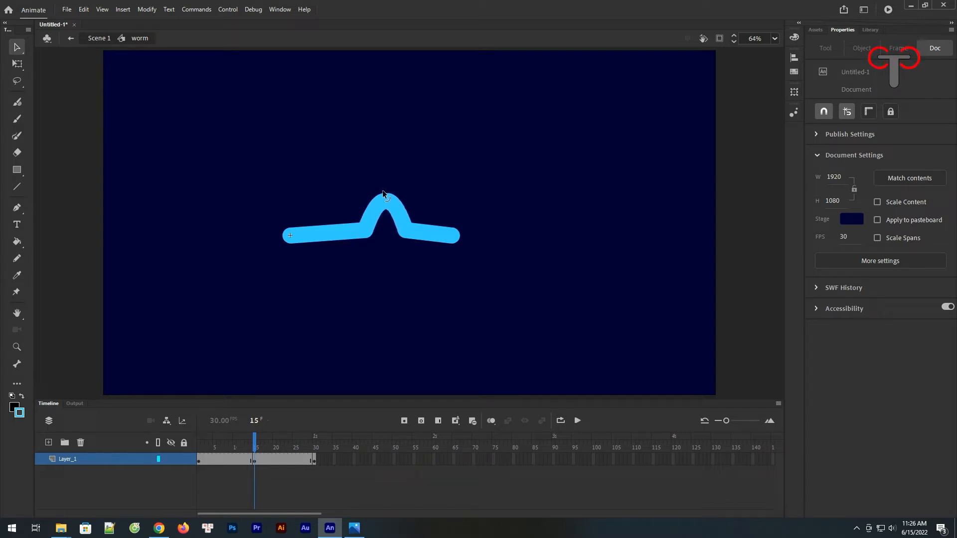
{"action": "left_click_drag", "start_coordinate": [369, 230], "coordinate": [407, 238]}
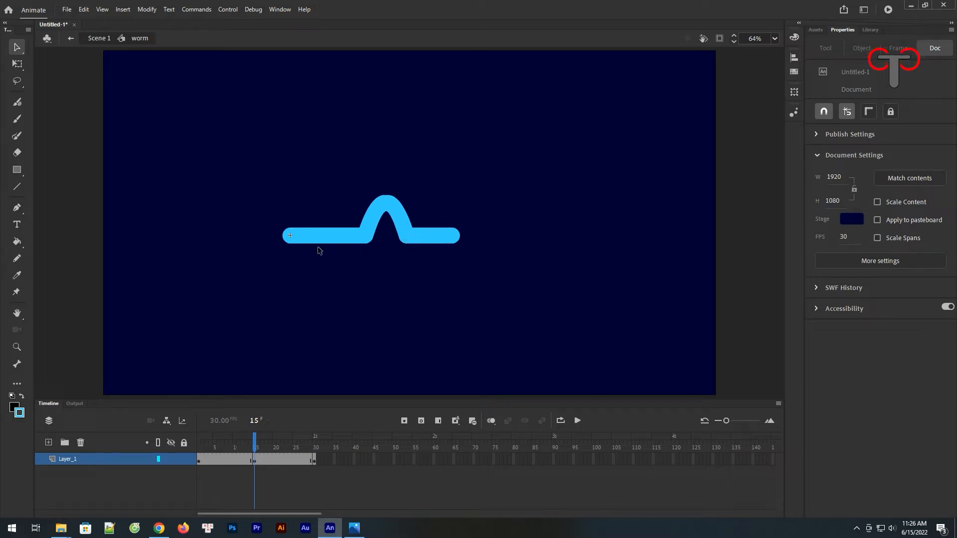
Step: Shorten the humped worm by pulling its two outer ends inward along the horizontal
{"action": "left_click_drag", "start_coordinate": [288, 237], "coordinate": [310, 235]}
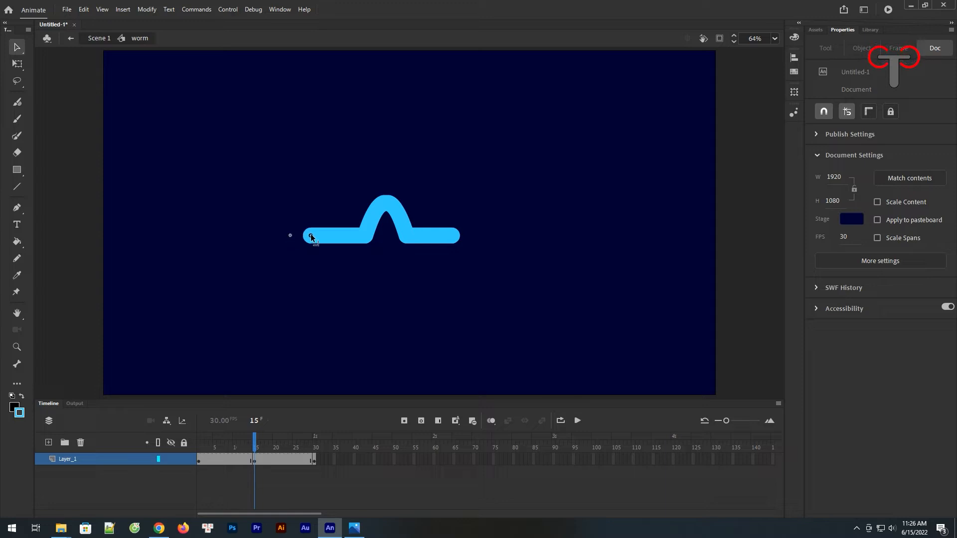
{"action": "left_click", "coordinate": [371, 243]}
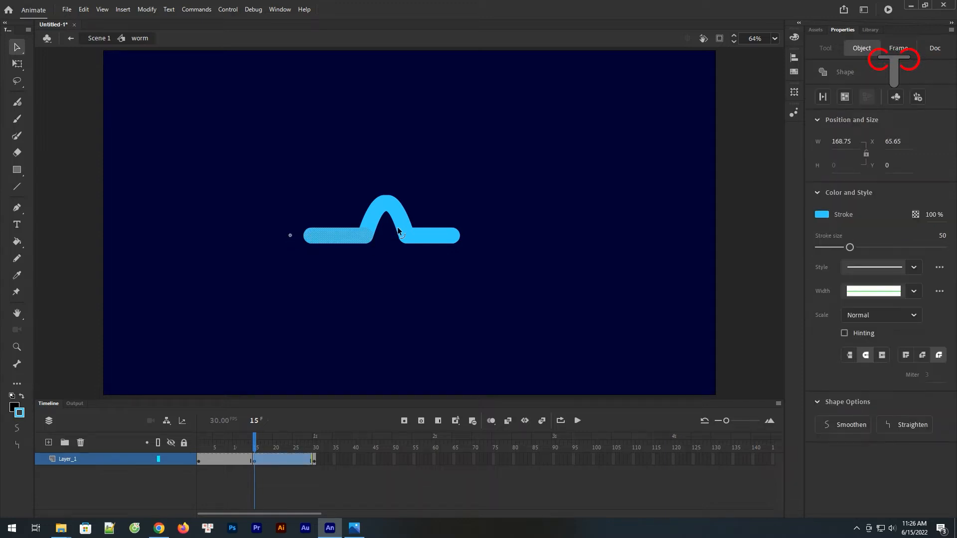
{"action": "left_click", "coordinate": [389, 246]}
{"action": "left_click_drag", "start_coordinate": [459, 239], "coordinate": [455, 239]}
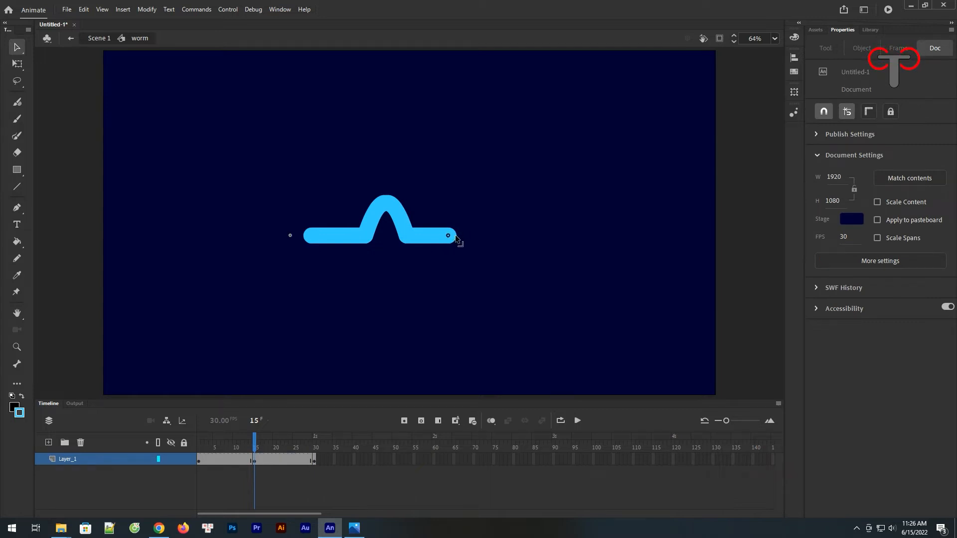
{"action": "mouse_move", "coordinate": [254, 446]}
{"action": "left_mouse_down"}
{"action": "mouse_move", "coordinate": [218, 448]}
{"action": "mouse_move", "coordinate": [312, 455]}
{"action": "mouse_move", "coordinate": [220, 459]}
{"action": "mouse_move", "coordinate": [264, 456]}
{"action": "left_mouse_up"}
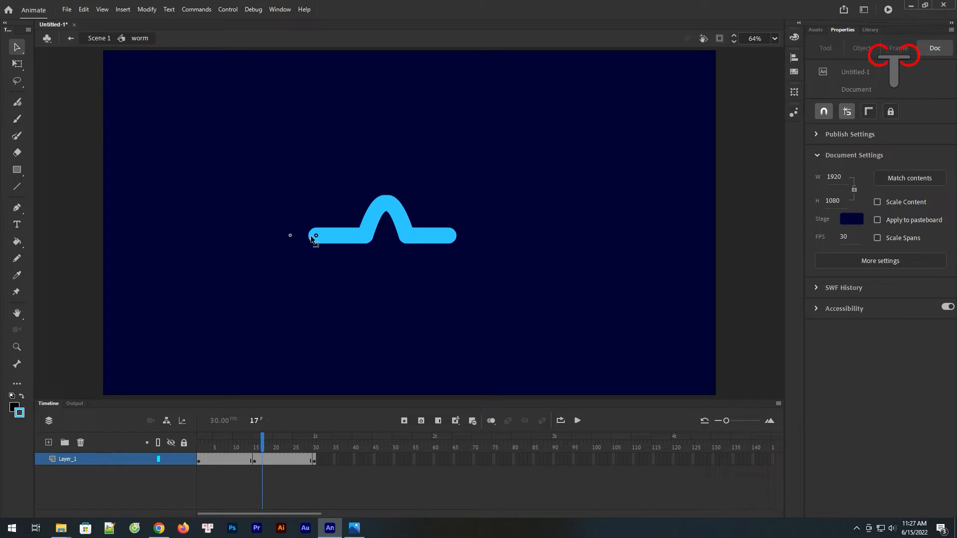
{"action": "left_click_drag", "start_coordinate": [262, 446], "coordinate": [289, 450]}
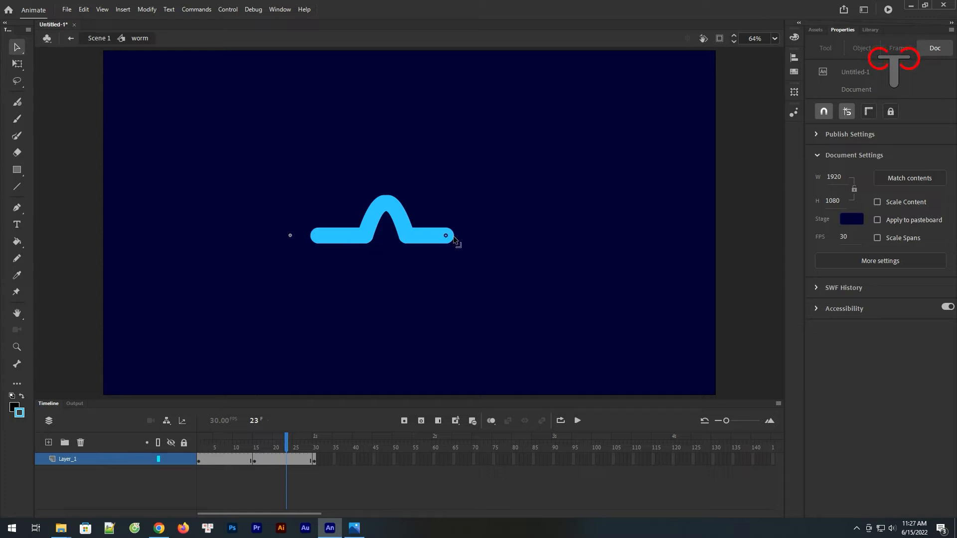
Step: Create shape tweens across both keyframe spans of the worm and preview the motion from frame 1
{"action": "left_click_drag", "start_coordinate": [268, 459], "coordinate": [228, 462]}
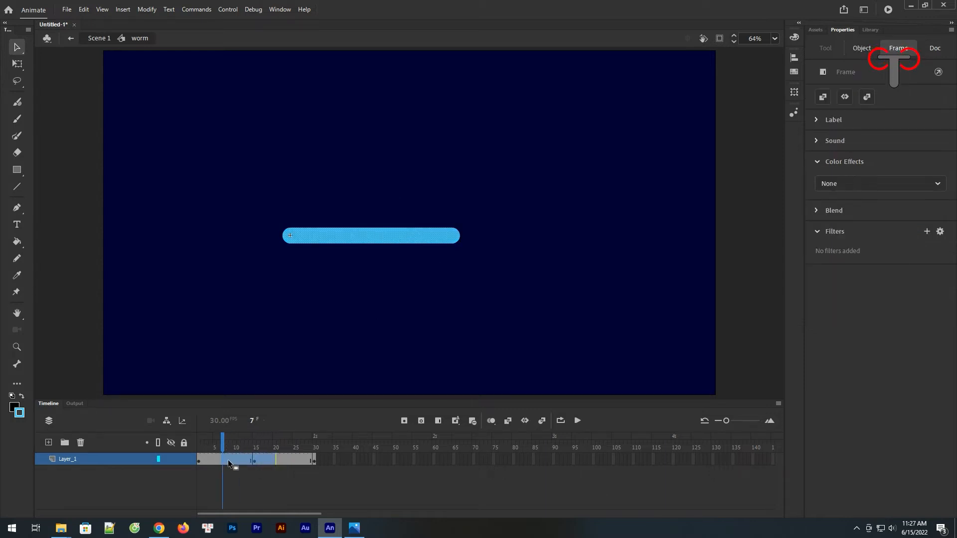
{"action": "right_click", "coordinate": [229, 462]}
{"action": "left_click", "coordinate": [279, 191]}
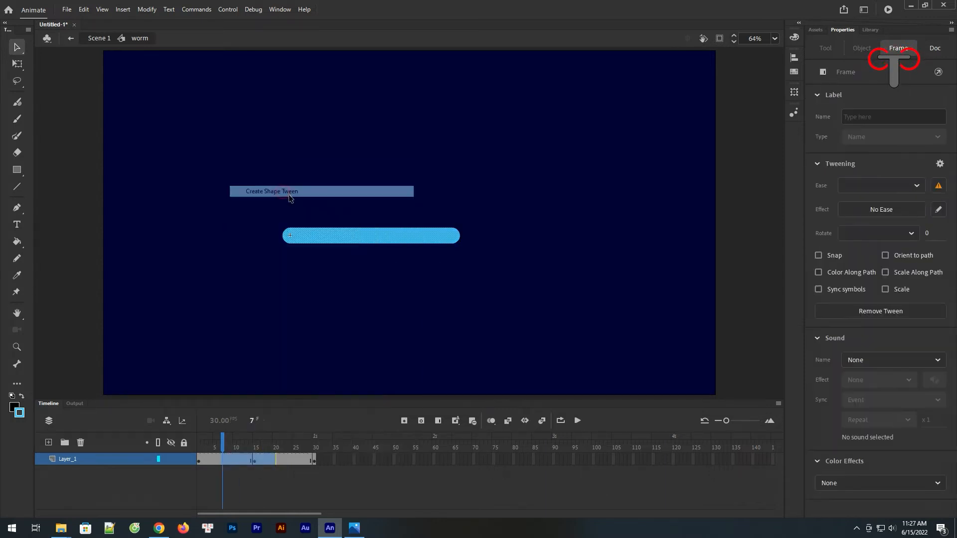
{"action": "left_click_drag", "start_coordinate": [226, 450], "coordinate": [198, 461]}
{"action": "left_click", "coordinate": [96, 466]}
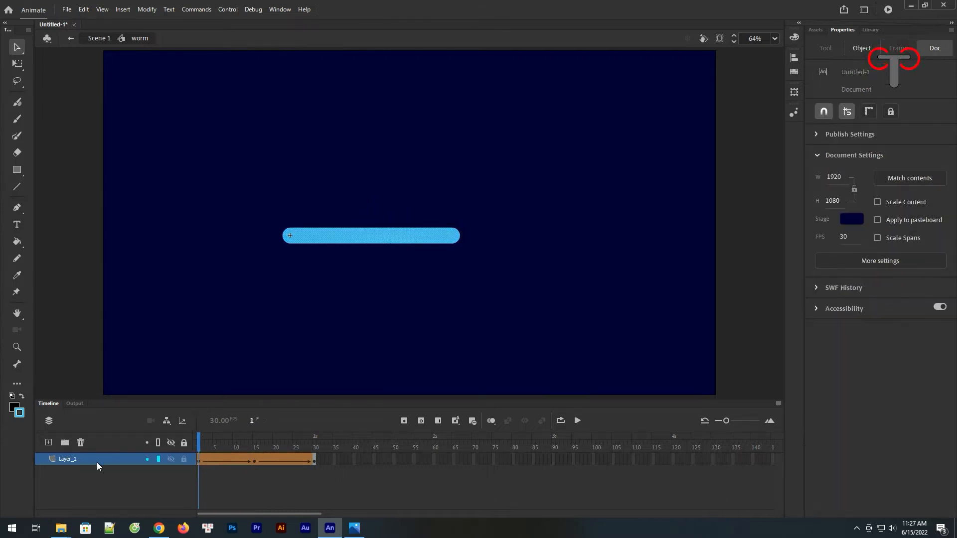
Step: Add a new layer above the worm, rename the original layer wormbody and name the new one wormeyes
{"action": "left_click", "coordinate": [48, 443]}
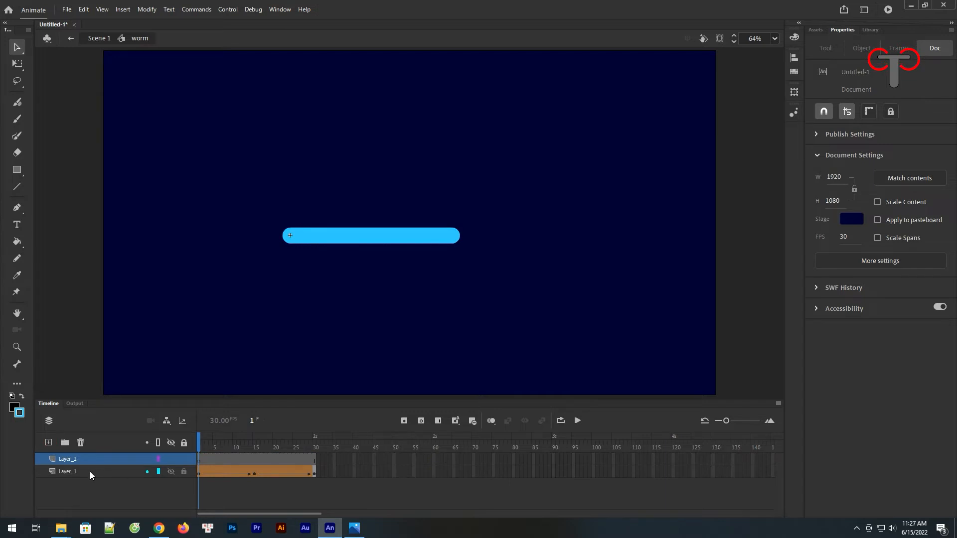
{"action": "double_click", "coordinate": [90, 471]}
{"action": "type", "text": "wormbody"}
{"action": "key", "text": "Return"}
{"action": "double_click", "coordinate": [76, 458]}
{"action": "type", "text": "wor"}
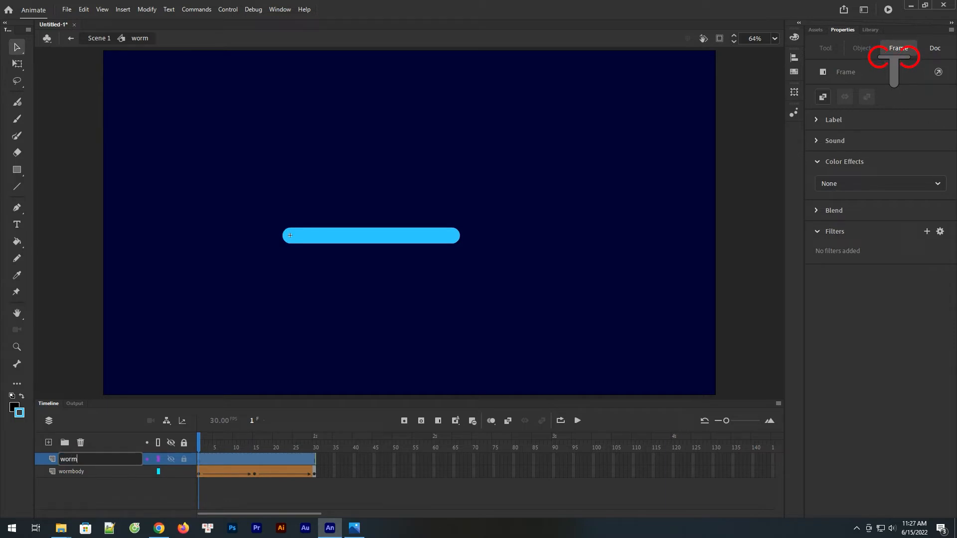
{"action": "key", "text": "Return"}
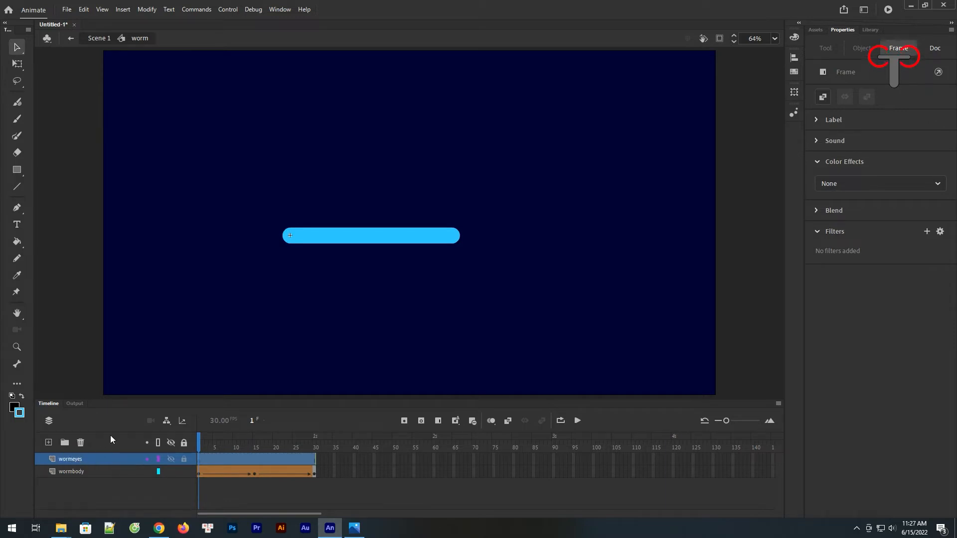
Step: Lock the wormbody layer and draw a small black-filled circular eye with stroke size 2 on wormeyes, over the body's upper edge near its right end
{"action": "left_click", "coordinate": [199, 461]}
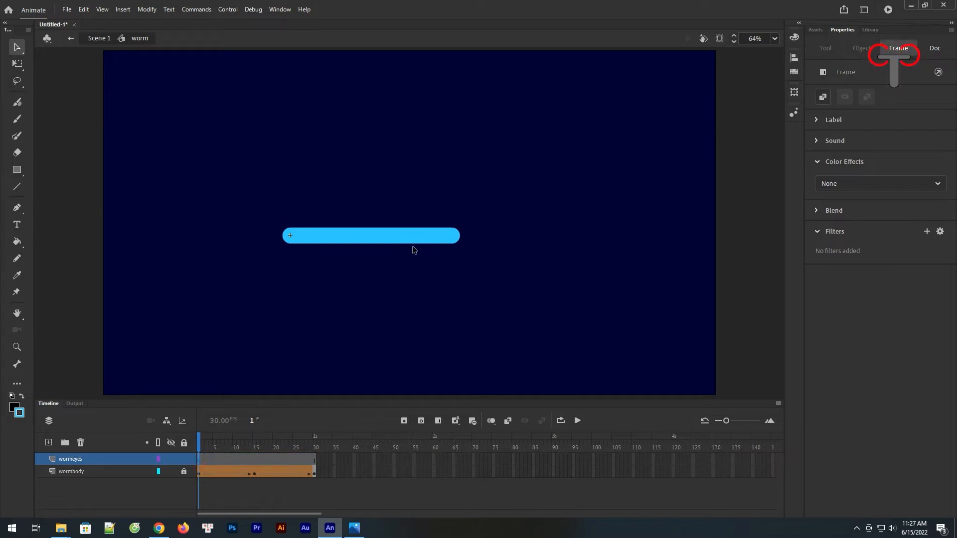
{"action": "left_click", "coordinate": [16, 347]}
{"action": "left_click_drag", "start_coordinate": [254, 197], "coordinate": [485, 285]}
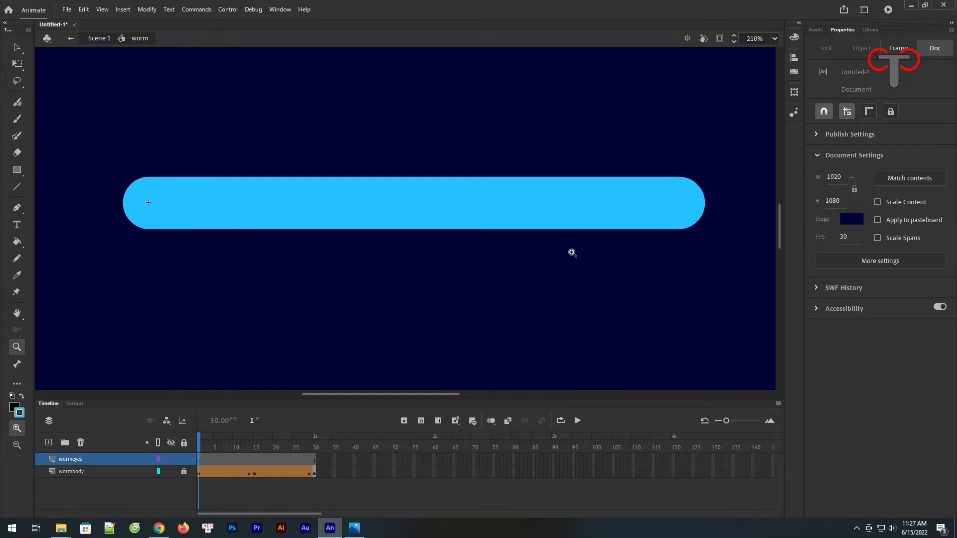
{"action": "left_click", "coordinate": [16, 170]}
{"action": "left_click", "coordinate": [17, 170]}
{"action": "left_click", "coordinate": [53, 204]}
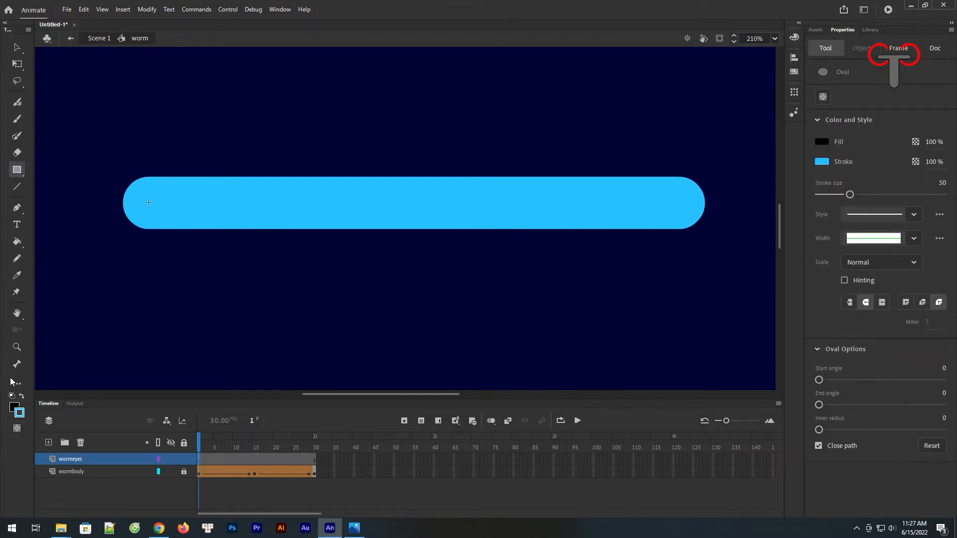
{"action": "left_click", "coordinate": [14, 406]}
{"action": "key", "text": "Escape"}
{"action": "left_click_drag", "start_coordinate": [644, 205], "coordinate": [551, 208]}
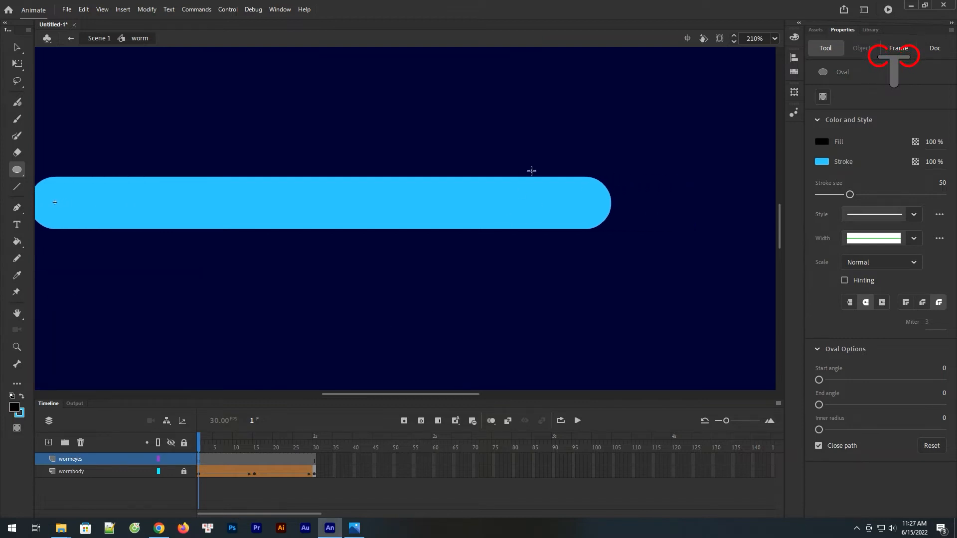
{"action": "left_click_drag", "start_coordinate": [535, 172], "coordinate": [538, 175]}
{"action": "key", "text": "ctrl+z"}
{"action": "left_click_drag", "start_coordinate": [821, 196], "coordinate": [820, 196]}
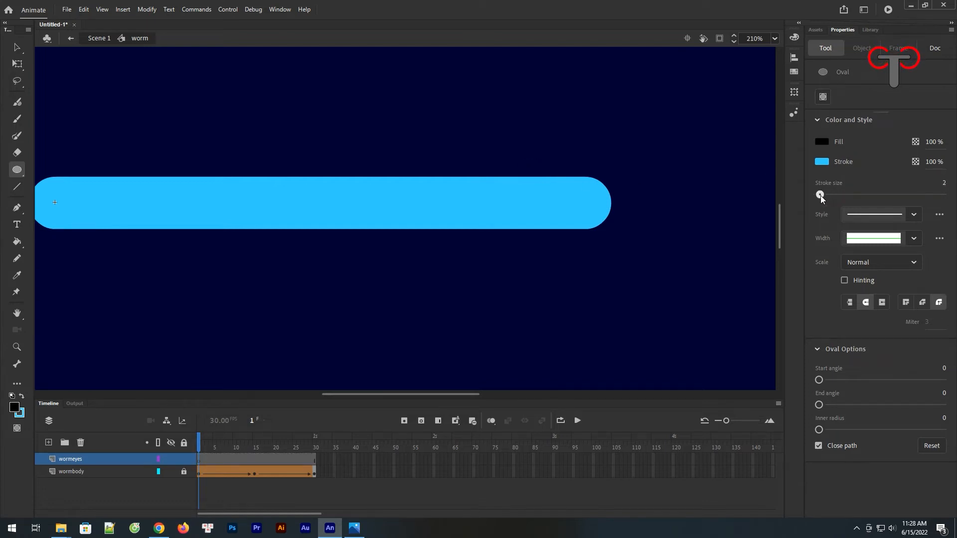
{"action": "left_click_drag", "start_coordinate": [493, 162], "coordinate": [522, 191]}
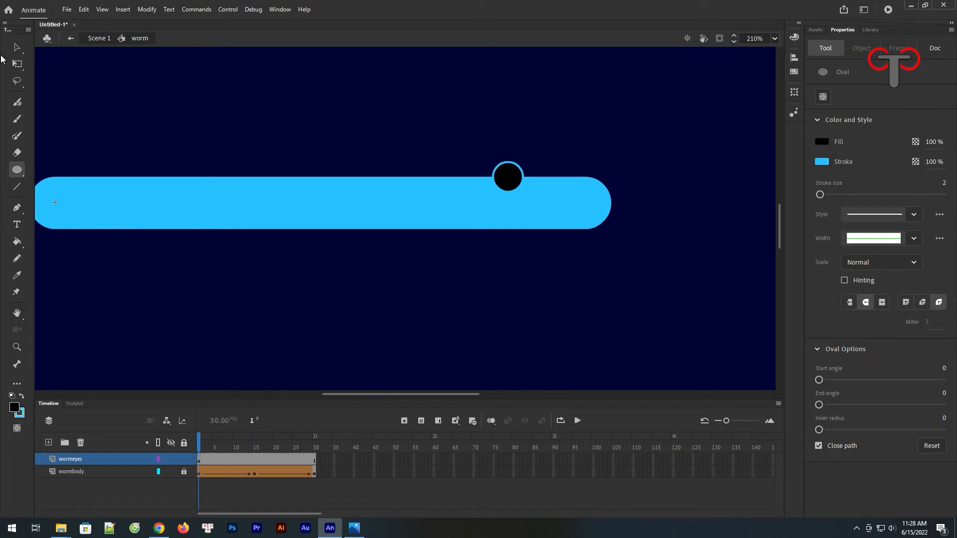
Step: Replace the circular eye with a black oval drawing object about 18 by 30 px, over the body's upper edge near its right end
{"action": "key", "text": "v"}
{"action": "left_click", "coordinate": [522, 179]}
{"action": "left_click", "coordinate": [532, 165]}
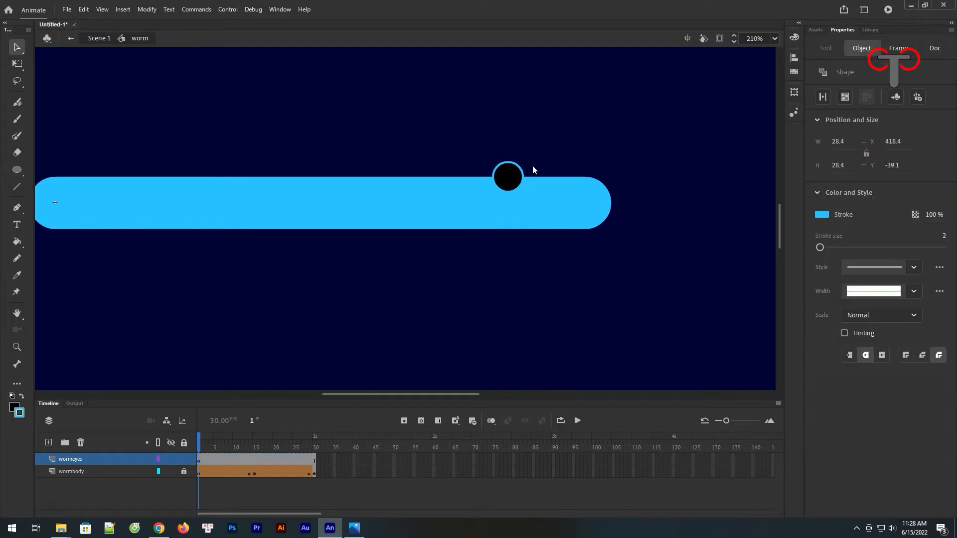
{"action": "key", "text": "ctrl+z"}
{"action": "left_click", "coordinate": [16, 170]}
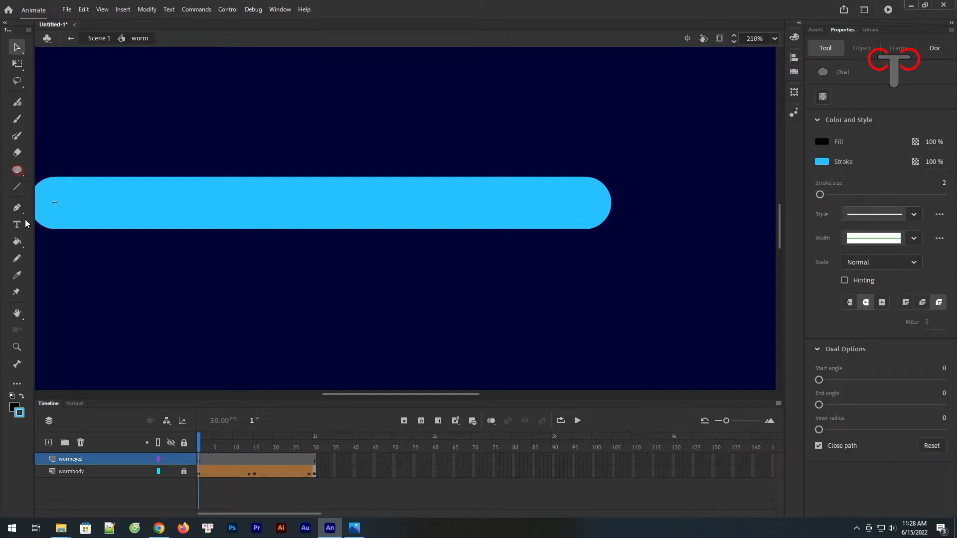
{"action": "left_click_drag", "start_coordinate": [524, 166], "coordinate": [543, 197]}
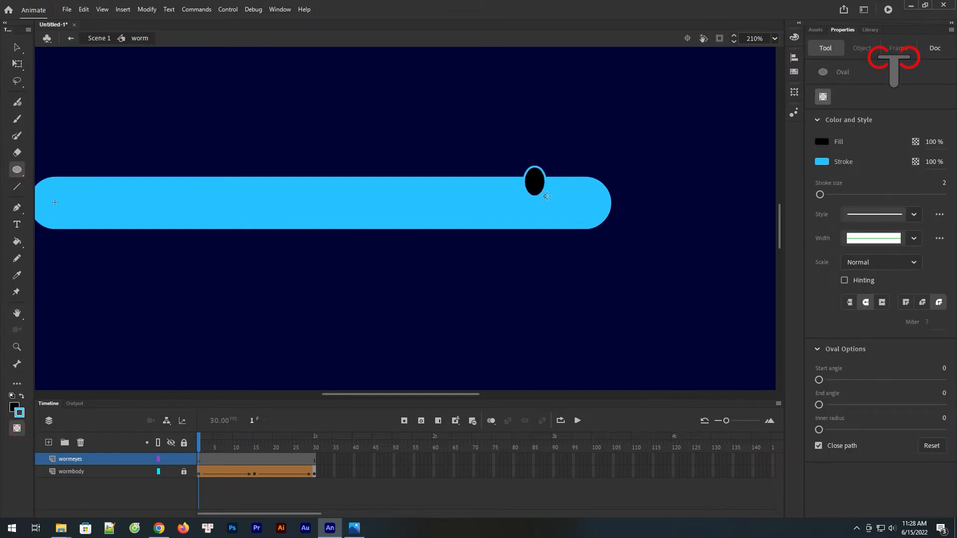
Step: Move the oval eye closer to the worm's right end and place a duplicate beside it to form a pair
{"action": "key", "text": "v"}
{"action": "left_click_drag", "start_coordinate": [537, 189], "coordinate": [573, 197]}
{"action": "left_click", "coordinate": [574, 151]}
{"action": "left_click", "coordinate": [546, 193]}
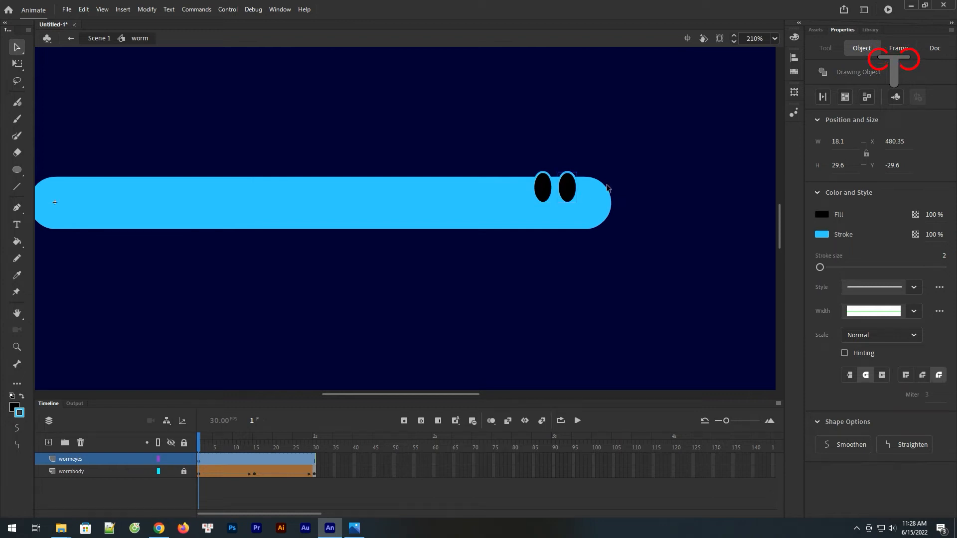
Step: Select both eyes on frame 1 and convert them to a graphic symbol named wormeyes
{"action": "left_click", "coordinate": [198, 462]}
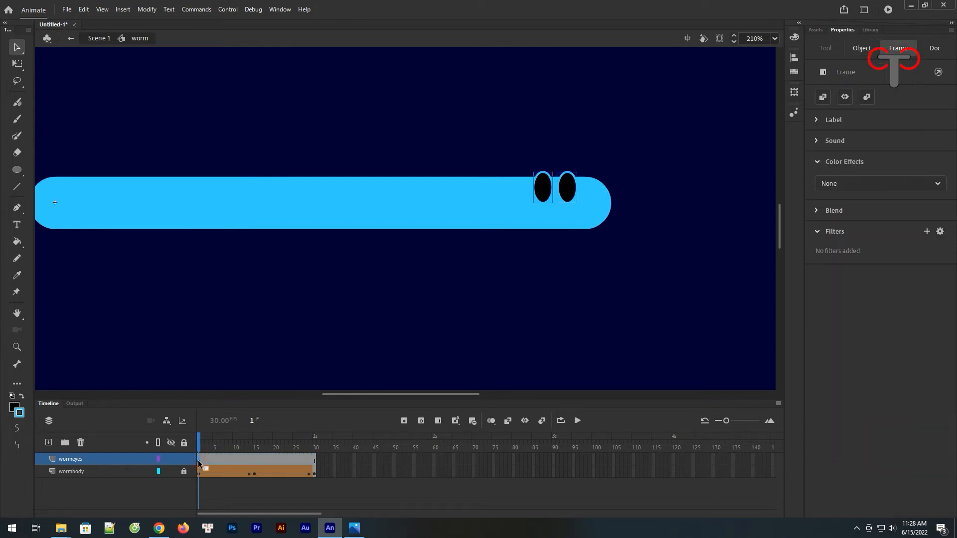
{"action": "right_click", "coordinate": [565, 196]}
{"action": "left_click", "coordinate": [611, 468]}
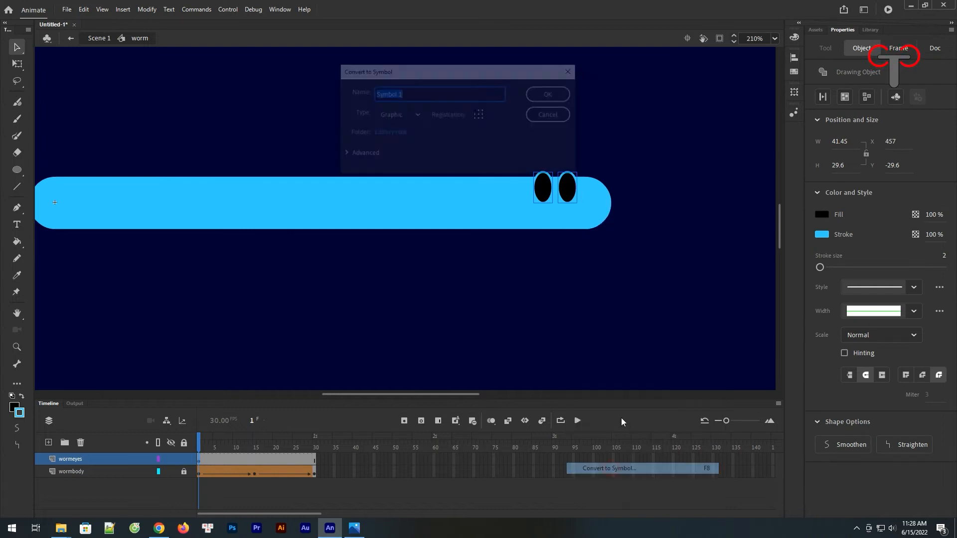
{"action": "type", "text": "wormeyes"}
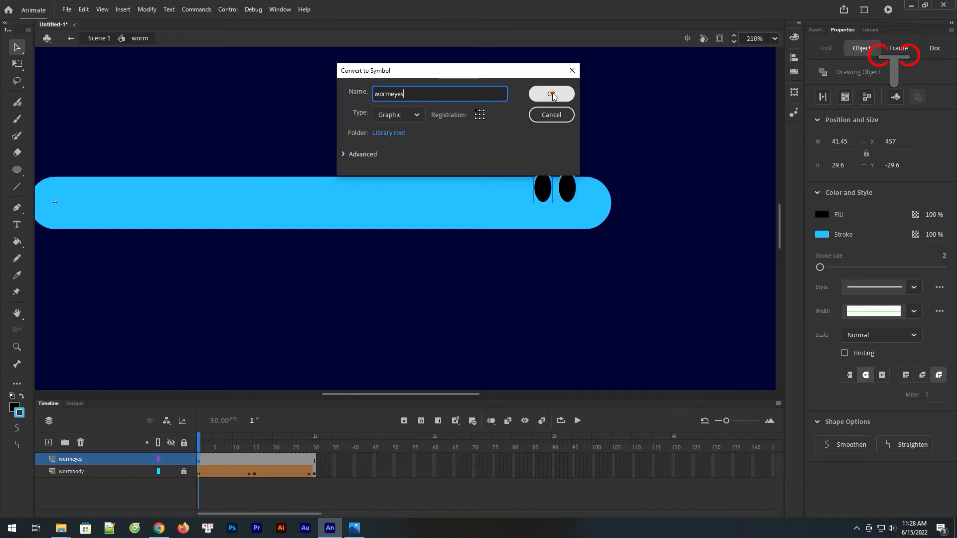
{"action": "left_click", "coordinate": [551, 94]}
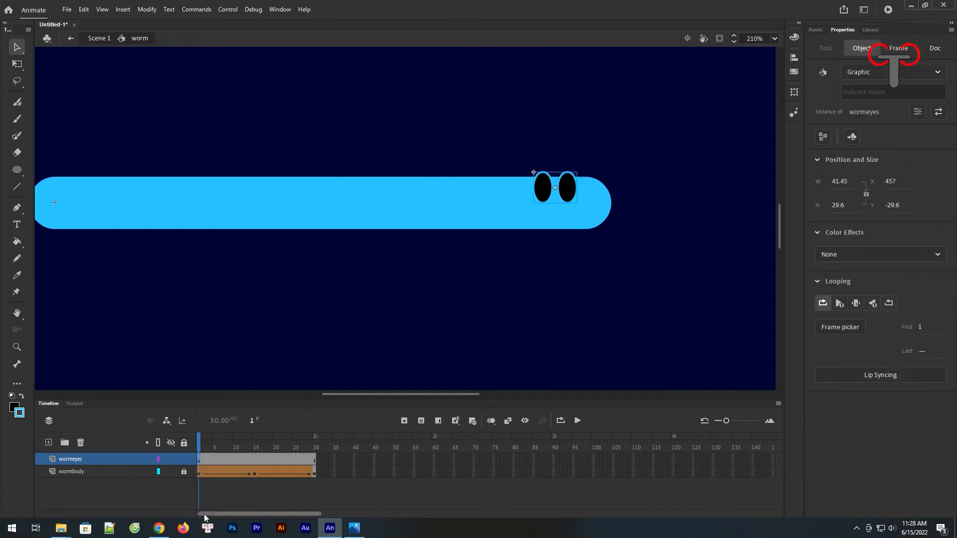
Step: Insert a keyframe at frame 15 on the wormeyes layer and shift the eyes slightly left there to follow the humped body
{"action": "left_click", "coordinate": [254, 463]}
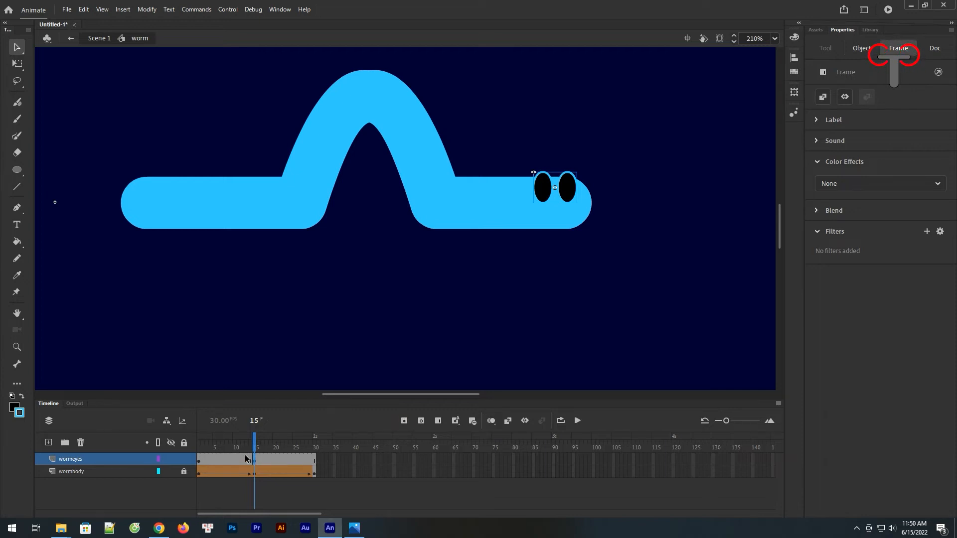
{"action": "mouse_move", "coordinate": [255, 450]}
{"action": "left_mouse_down"}
{"action": "mouse_move", "coordinate": [311, 454]}
{"action": "mouse_move", "coordinate": [199, 461]}
{"action": "mouse_move", "coordinate": [256, 462]}
{"action": "left_mouse_up"}
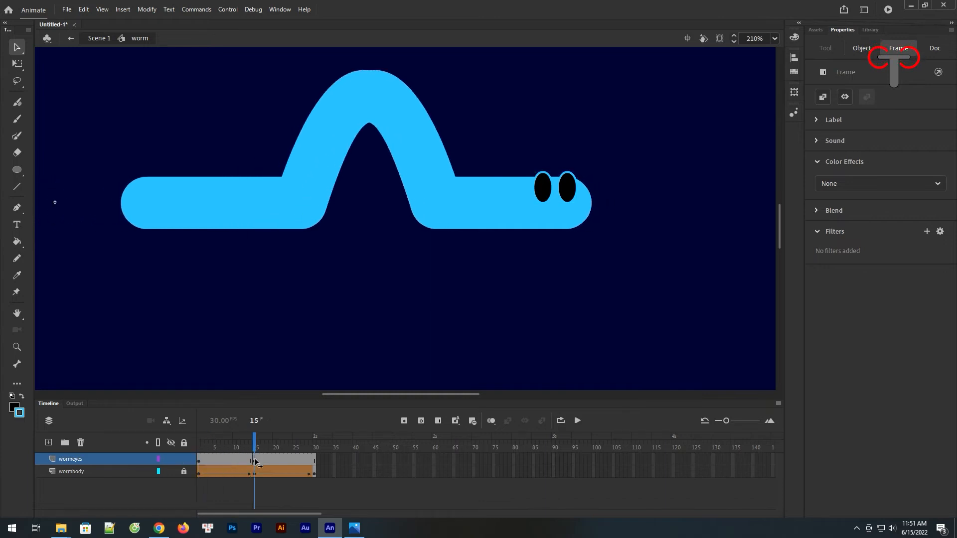
{"action": "left_click", "coordinate": [412, 271]}
{"action": "left_click_drag", "start_coordinate": [569, 195], "coordinate": [557, 195]}
Step: Try to shift the eyes back toward the worm's right end at frame 30
{"action": "left_click_drag", "start_coordinate": [259, 442], "coordinate": [321, 450]}
{"action": "left_click_drag", "start_coordinate": [207, 453], "coordinate": [317, 461]}
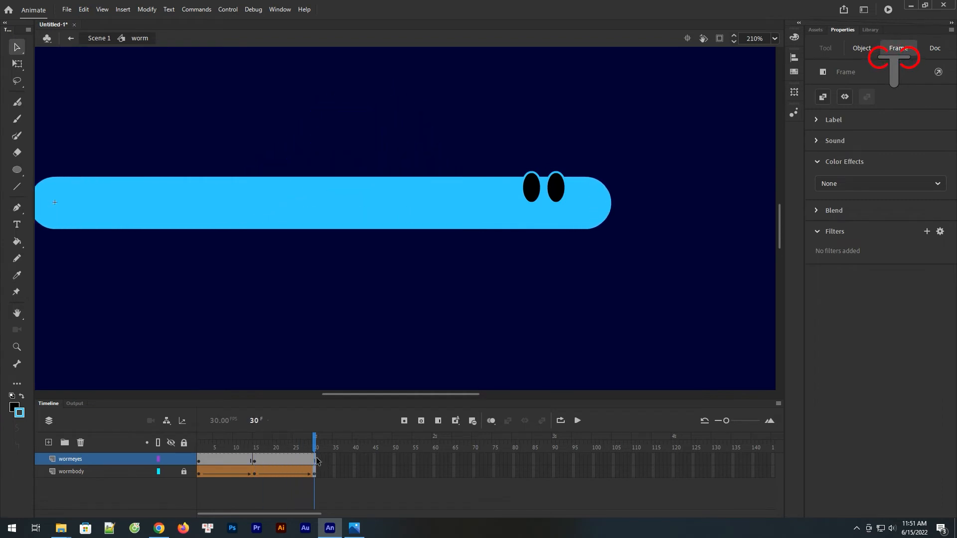
{"action": "left_click", "coordinate": [567, 194]}
{"action": "left_click_drag", "start_coordinate": [566, 194], "coordinate": [572, 195]}
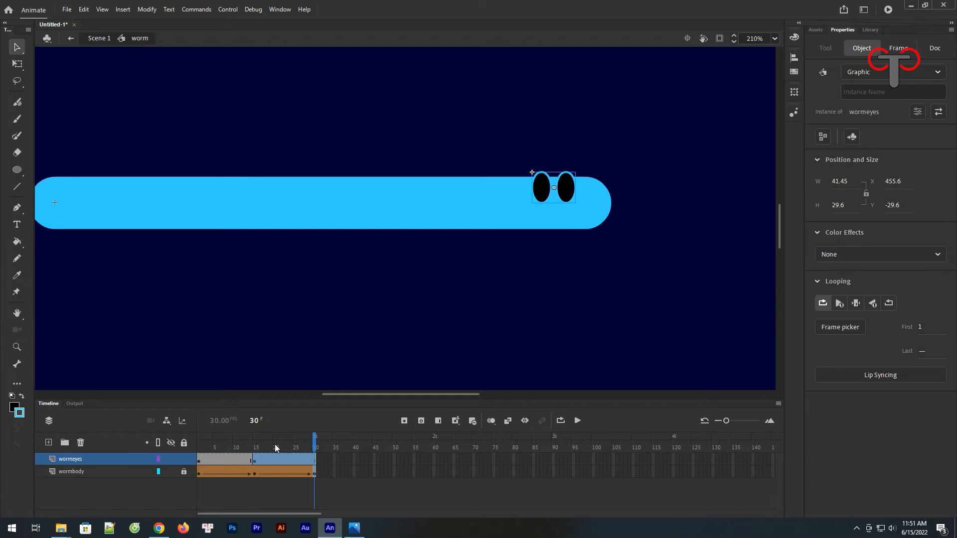
Step: Try to create classic tweens across the wormeyes layer's two spans, and undo them
{"action": "left_click_drag", "start_coordinate": [276, 461], "coordinate": [227, 460]}
{"action": "key", "text": "ctrl+z"}
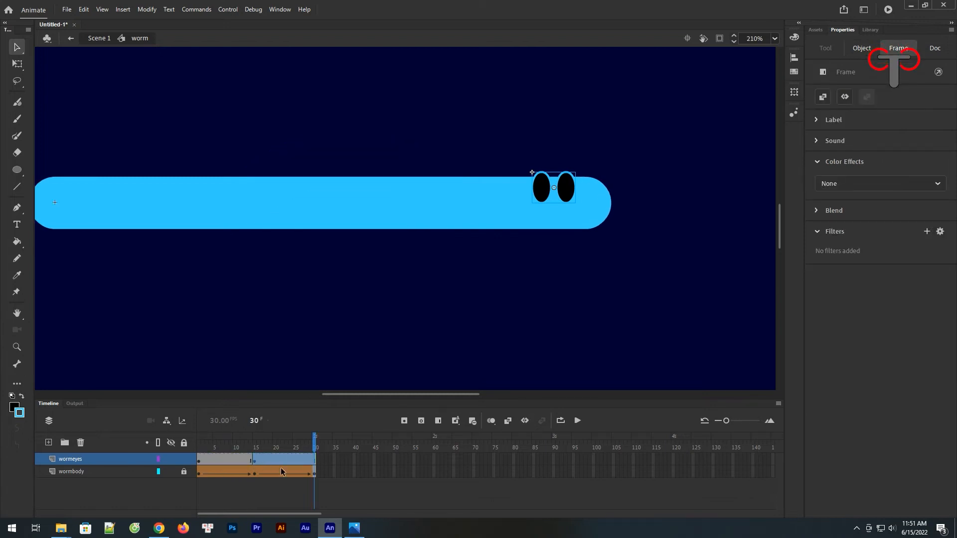
{"action": "left_click", "coordinate": [278, 461]}
{"action": "left_click", "coordinate": [227, 458]}
{"action": "right_click", "coordinate": [241, 460]}
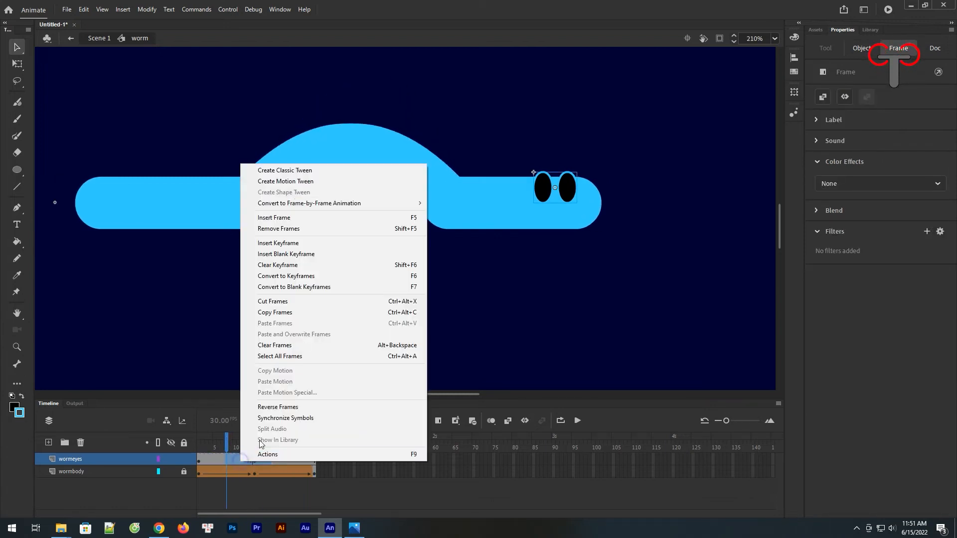
{"action": "left_click", "coordinate": [293, 171]}
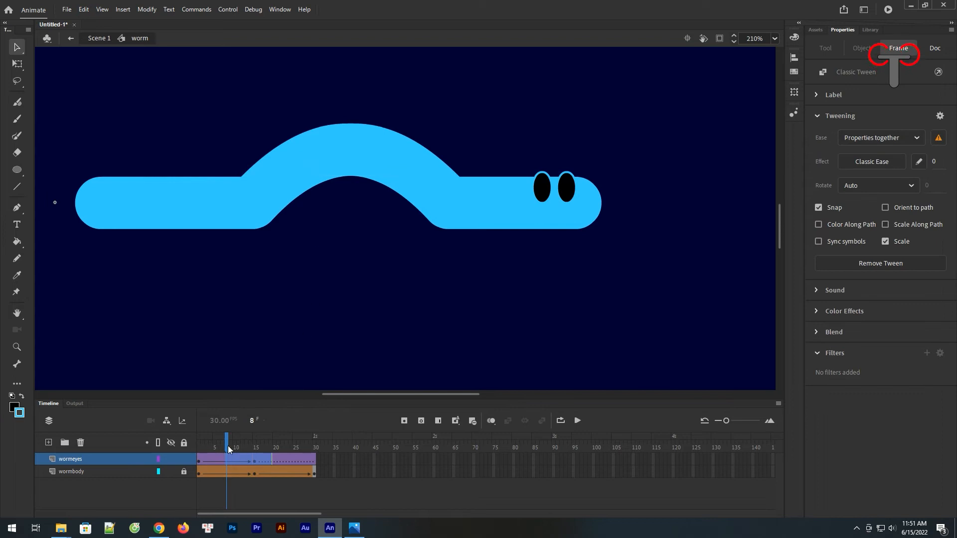
{"action": "key", "text": "ctrl+z"}
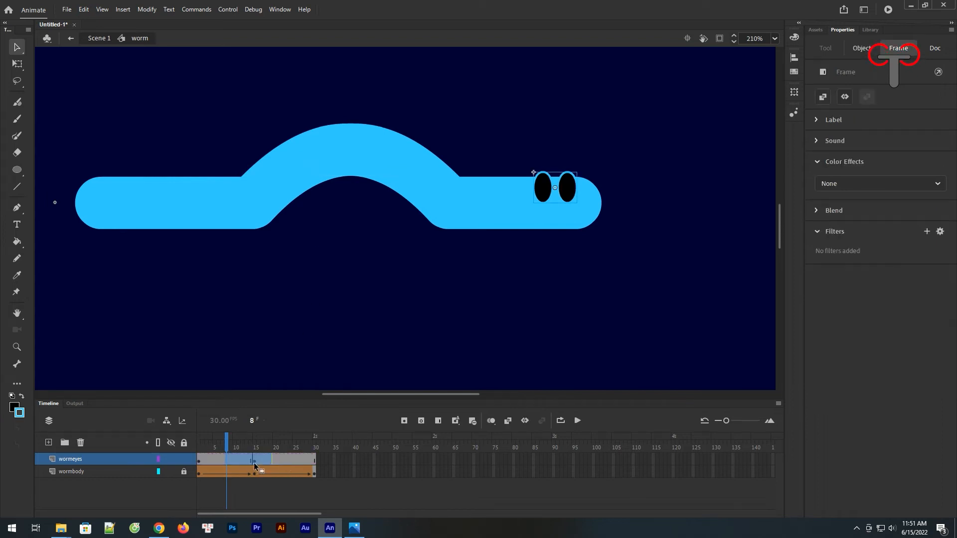
Step: Copy the eyes' keyframe from frame 1 to frame 30 on the wormeyes layer
{"action": "left_click", "coordinate": [313, 461]}
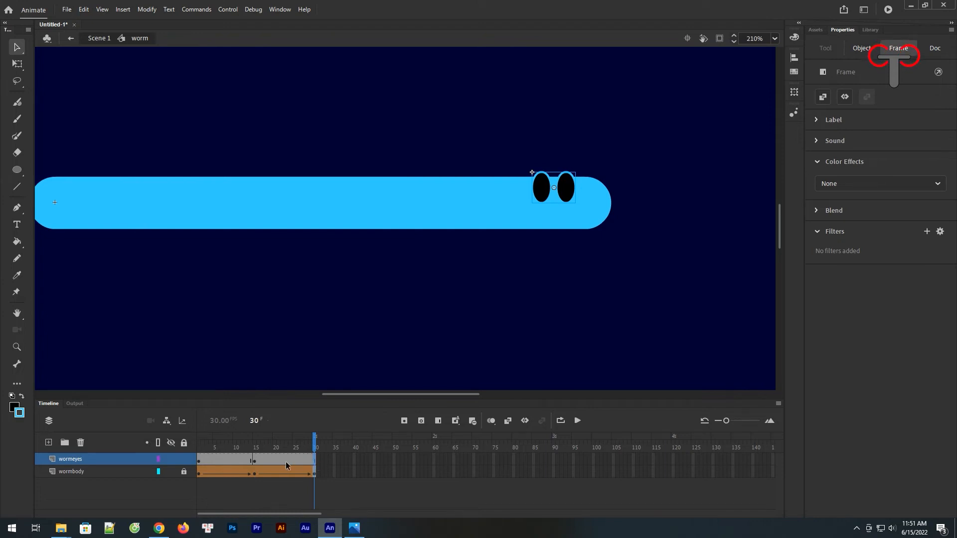
{"action": "left_click", "coordinate": [255, 464]}
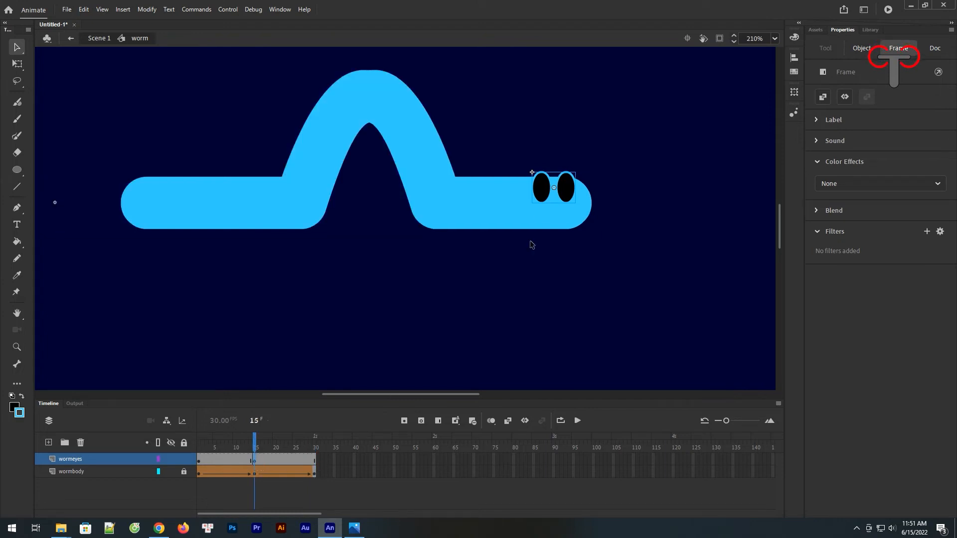
{"action": "left_click", "coordinate": [200, 463]}
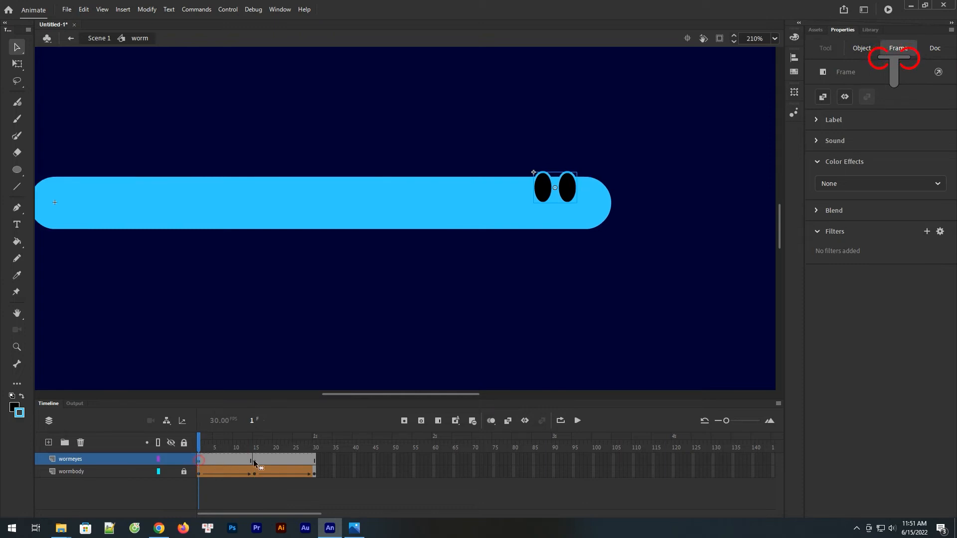
{"action": "left_click", "coordinate": [313, 462]}
Step: Move the eyes left to about X 446 at frame 15 and scrub to frame 30 to check their placement
{"action": "left_click", "coordinate": [255, 463]}
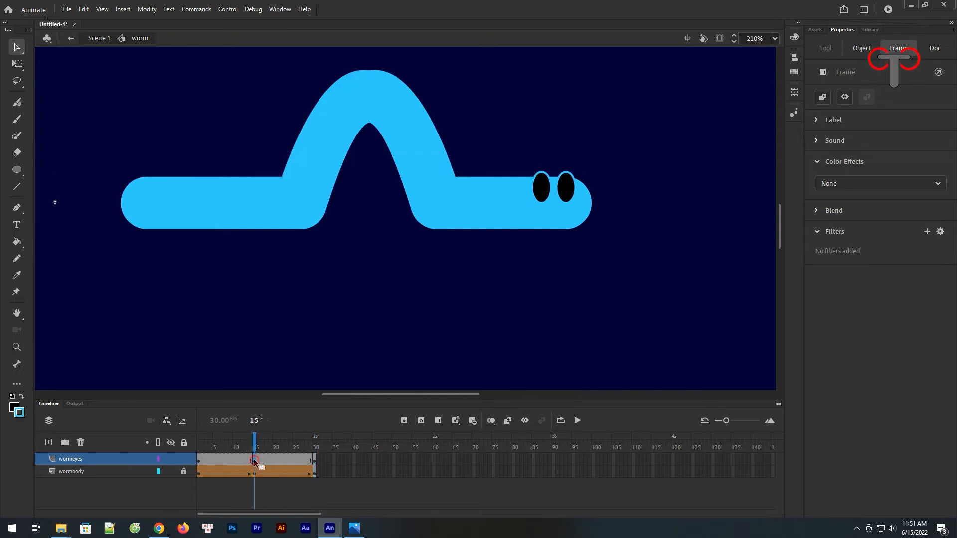
{"action": "left_click_drag", "start_coordinate": [568, 195], "coordinate": [559, 194]}
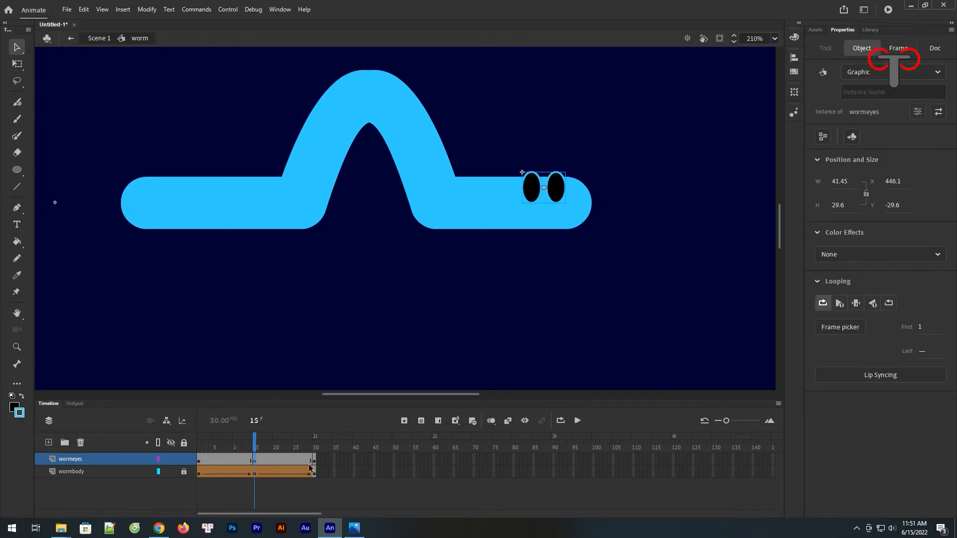
{"action": "left_click_drag", "start_coordinate": [254, 449], "coordinate": [317, 448]}
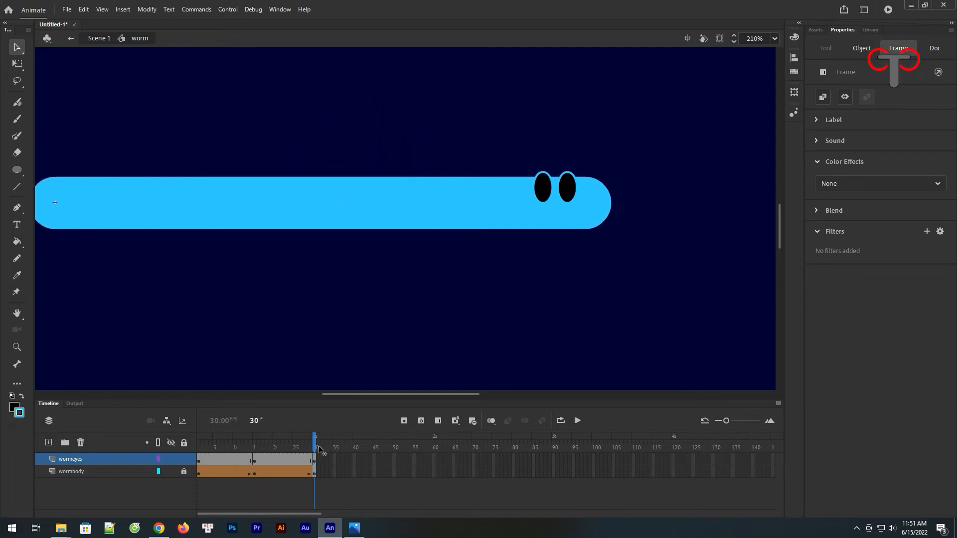
Step: Create classic tweens across both wormeyes spans and scrub the timeline to check the eye motion
{"action": "left_click", "coordinate": [282, 459]}
{"action": "left_click", "coordinate": [228, 460]}
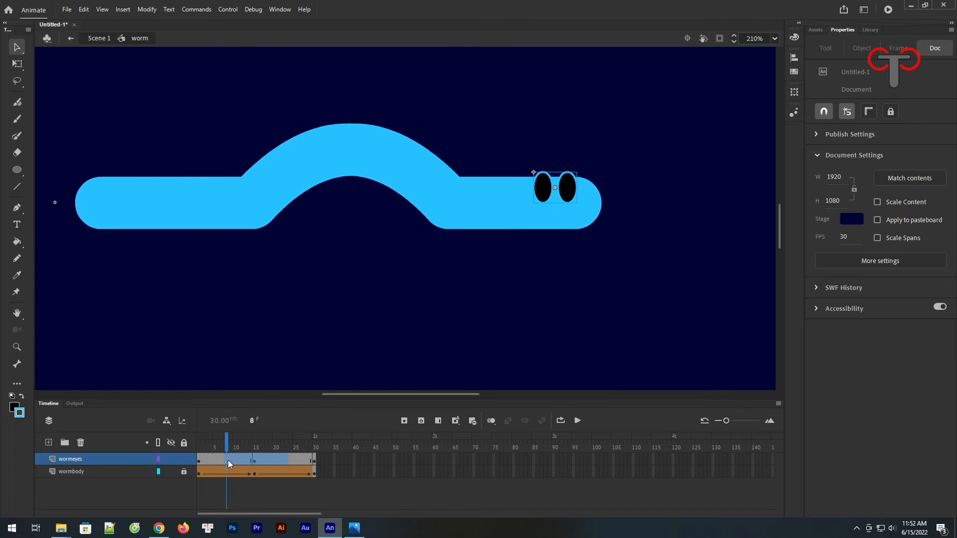
{"action": "right_click", "coordinate": [238, 461]}
{"action": "left_click", "coordinate": [281, 171]}
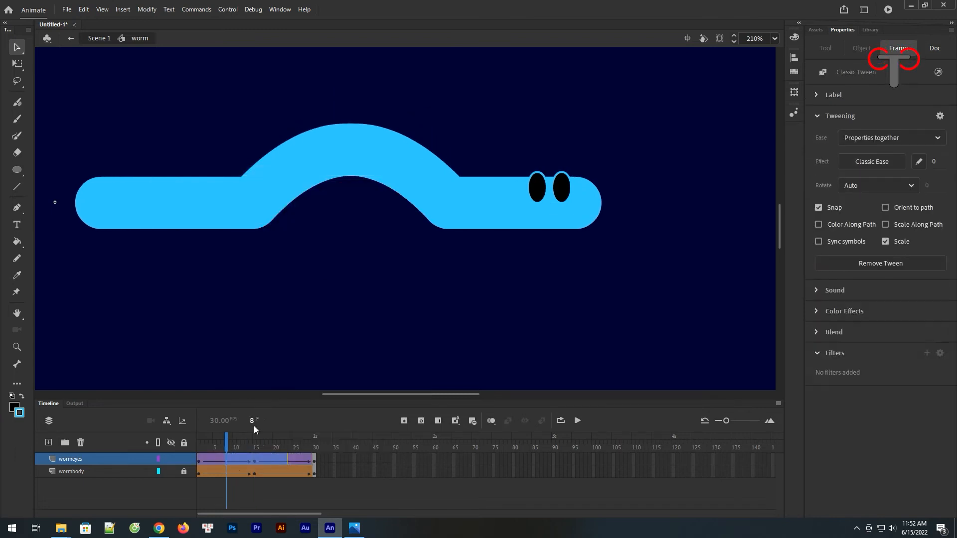
{"action": "mouse_move", "coordinate": [223, 446]}
{"action": "left_mouse_down"}
{"action": "mouse_move", "coordinate": [314, 446]}
{"action": "mouse_move", "coordinate": [204, 444]}
{"action": "left_mouse_up"}
Step: Return to Scene 1 and extend Layer_1 to frame 150
{"action": "left_click", "coordinate": [111, 51]}
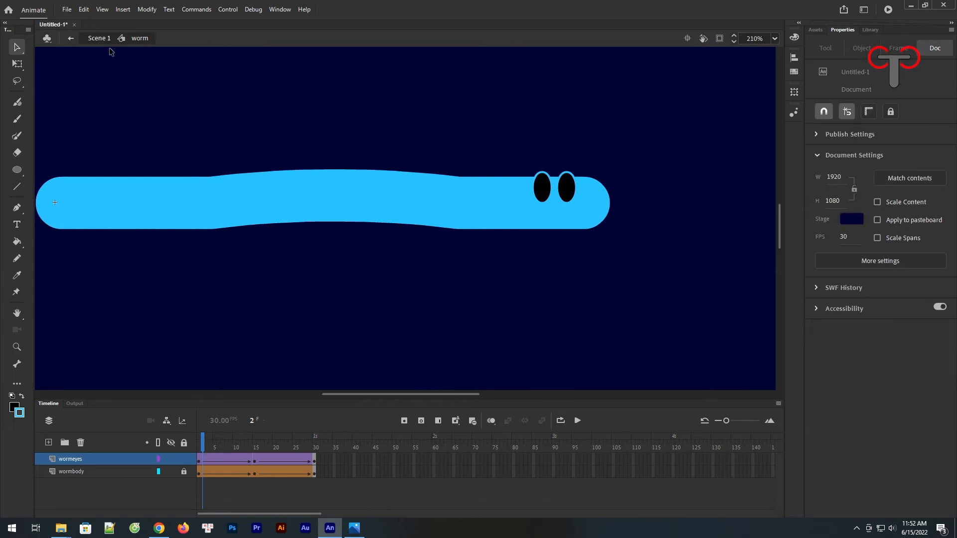
{"action": "left_click", "coordinate": [98, 39]}
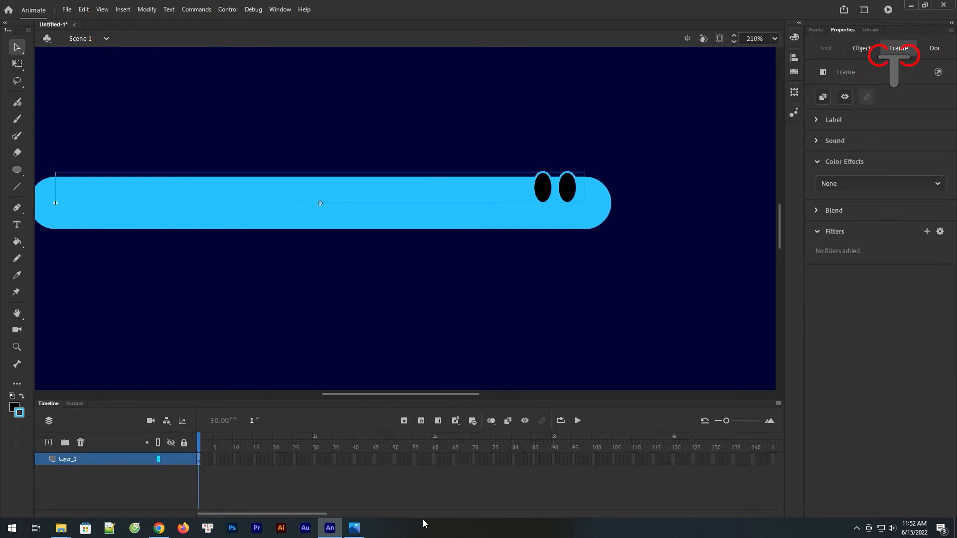
{"action": "left_click_drag", "start_coordinate": [328, 519], "coordinate": [348, 514]}
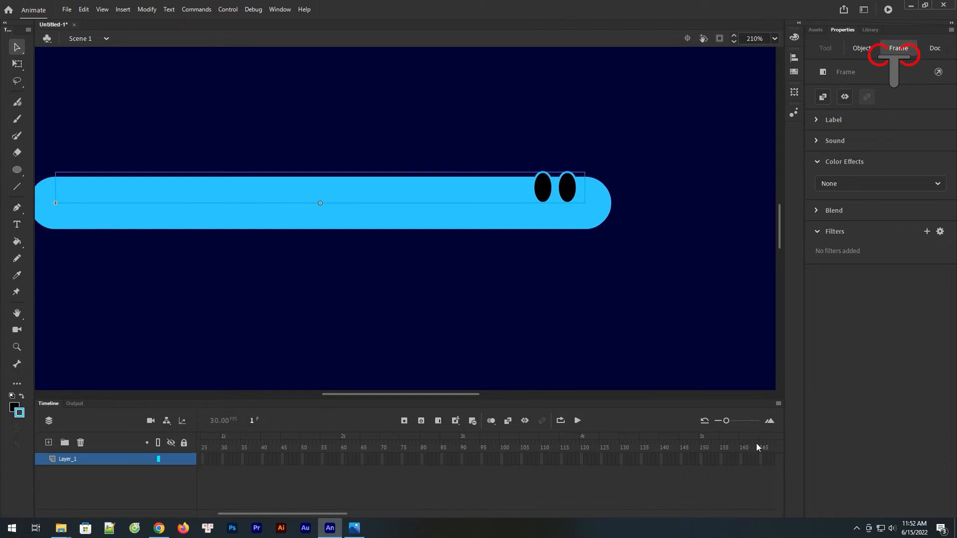
{"action": "left_click", "coordinate": [702, 460]}
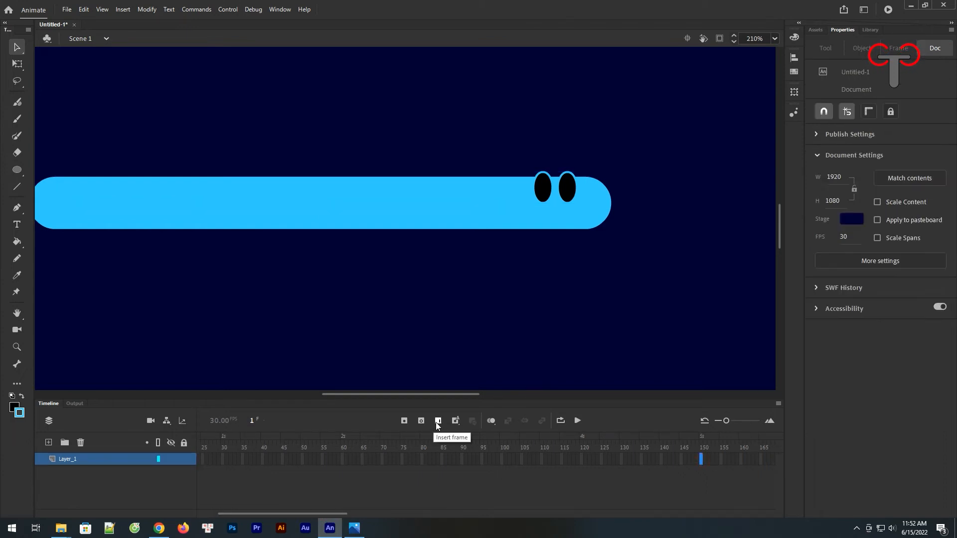
{"action": "left_click", "coordinate": [437, 421]}
{"action": "left_click_drag", "start_coordinate": [297, 513], "coordinate": [247, 512]}
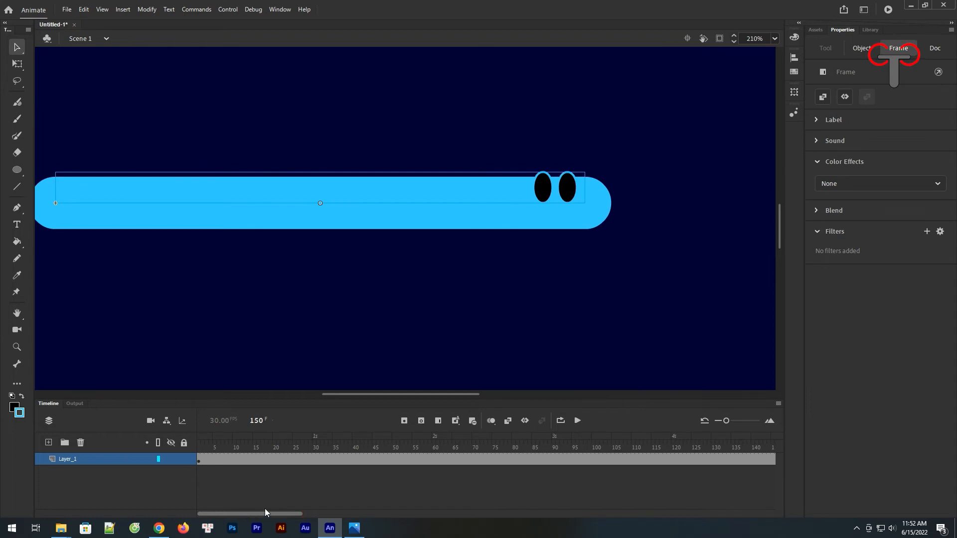
Step: Play the Scene 1 timeline from frame 1 to preview the looping worm motion
{"action": "left_click", "coordinate": [199, 460]}
{"action": "left_click", "coordinate": [578, 421]}
{"action": "left_click", "coordinate": [577, 421]}
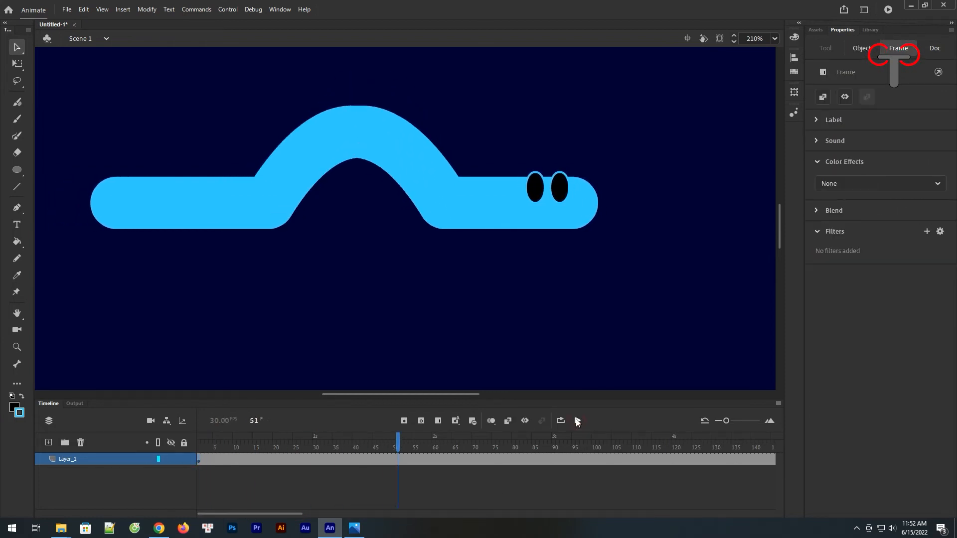
{"action": "key", "text": "ctrl+minus"}
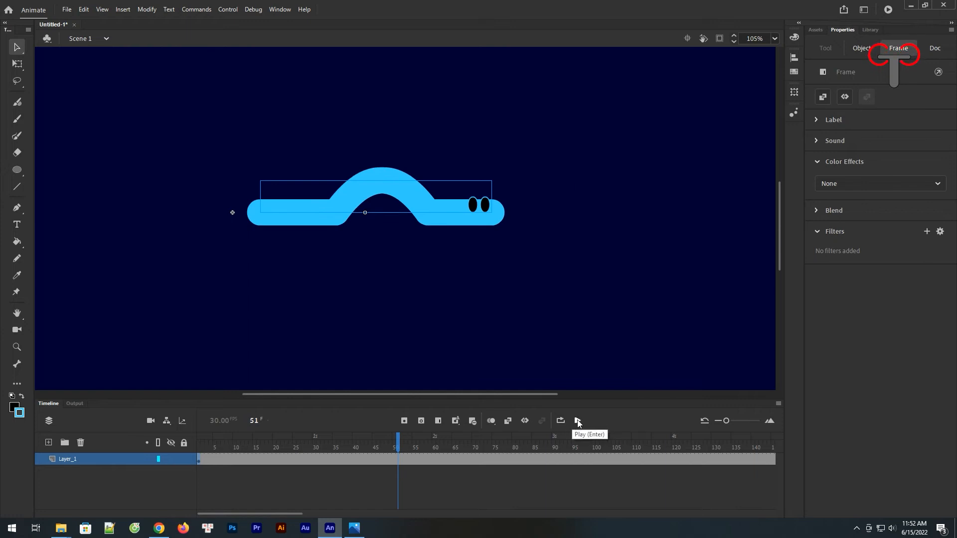
{"action": "left_click", "coordinate": [577, 421]}
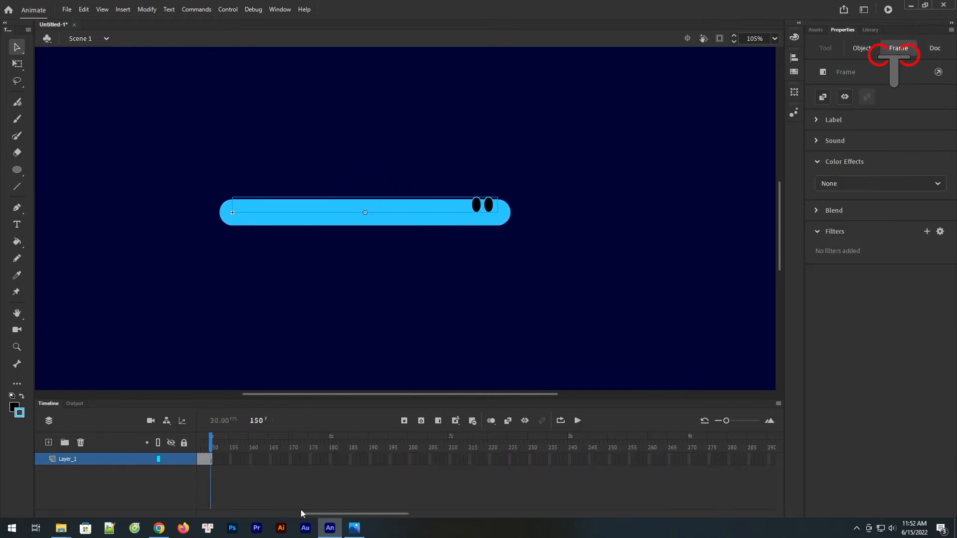
Step: Move the worm instance just outside the stage's lower left edge, at about X -541, Y 854
{"action": "left_click_drag", "start_coordinate": [303, 514], "coordinate": [200, 513]}
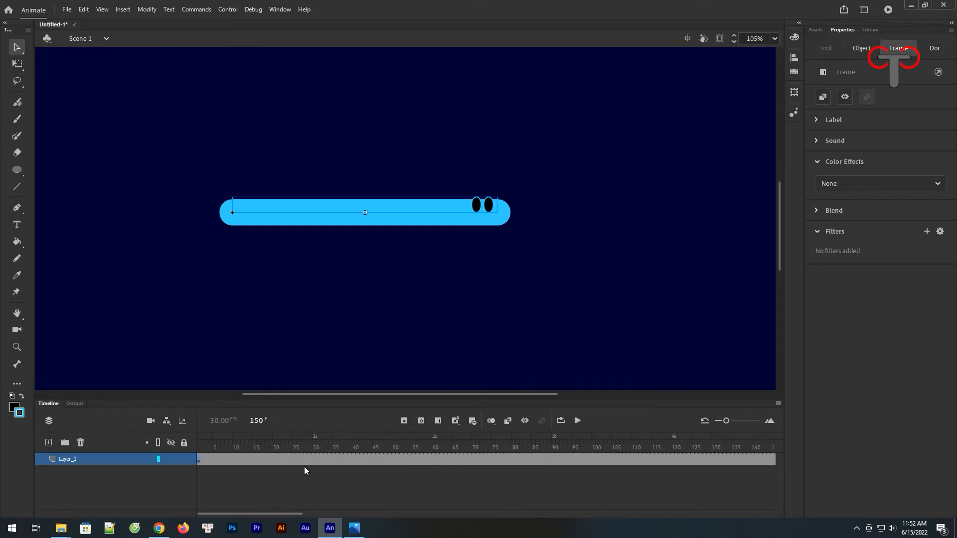
{"action": "key", "text": "ctrl+minus"}
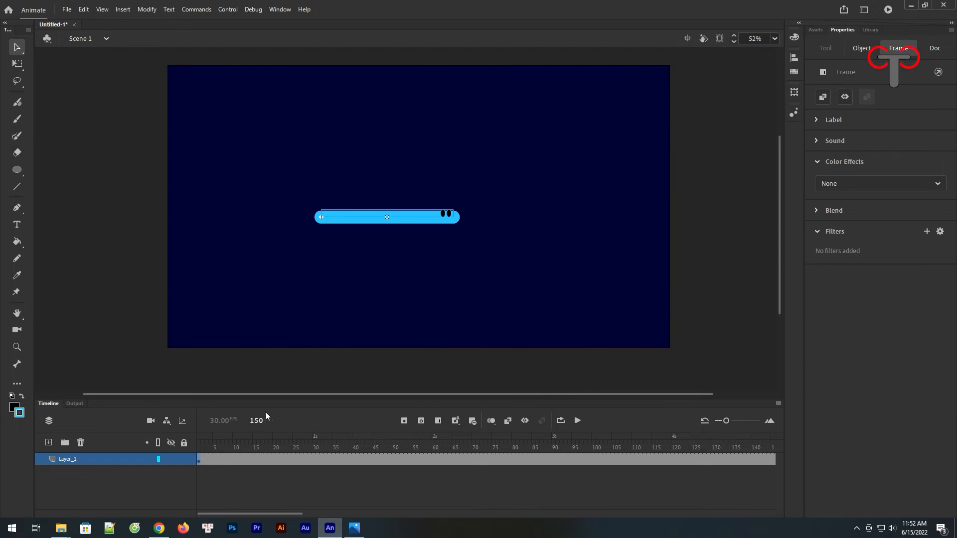
{"action": "left_click_drag", "start_coordinate": [417, 221], "coordinate": [121, 291]}
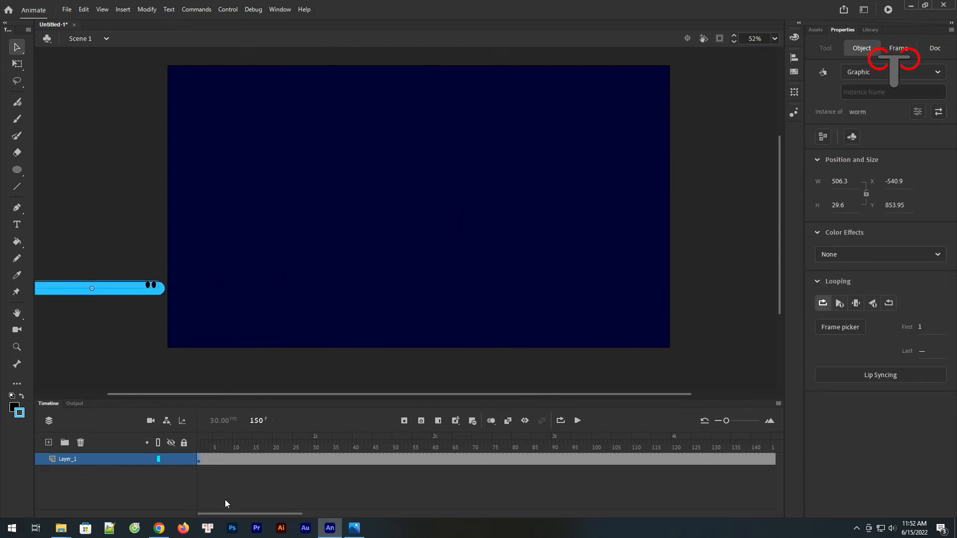
Step: Insert a keyframe at frame 150 and move the worm horizontally just past the stage's right edge, at about X 1954
{"action": "left_click_drag", "start_coordinate": [267, 514], "coordinate": [352, 489]}
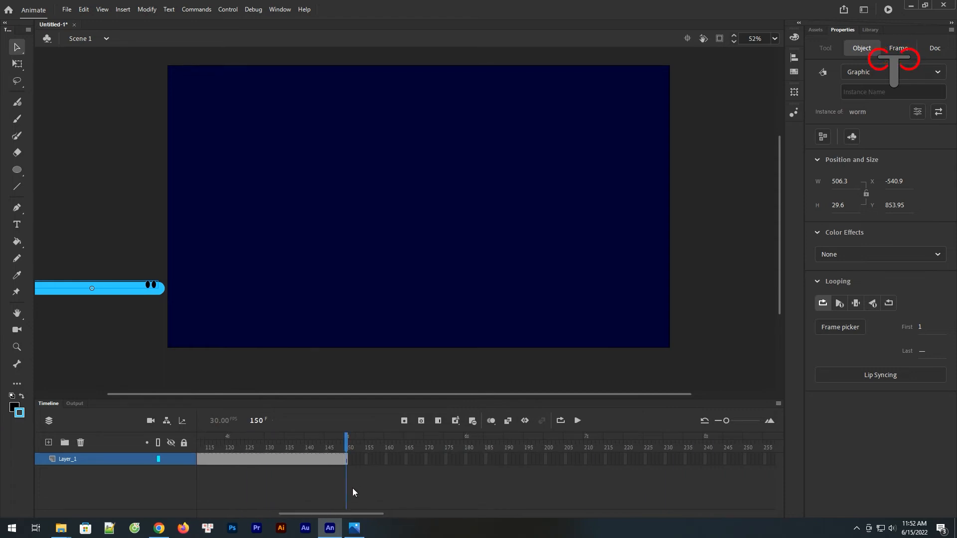
{"action": "left_click", "coordinate": [346, 459]}
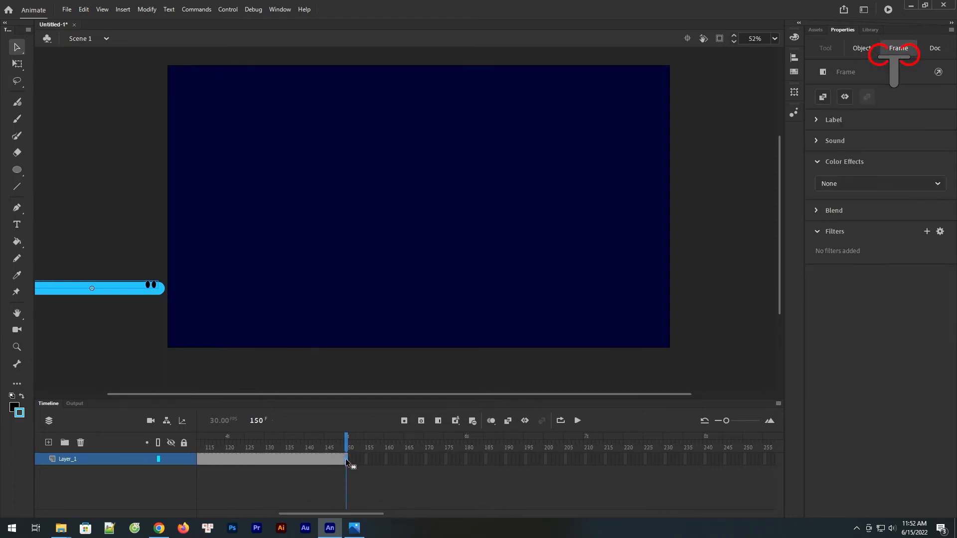
{"action": "left_click", "coordinate": [405, 421]}
{"action": "left_click_drag", "start_coordinate": [121, 294], "coordinate": [722, 294]}
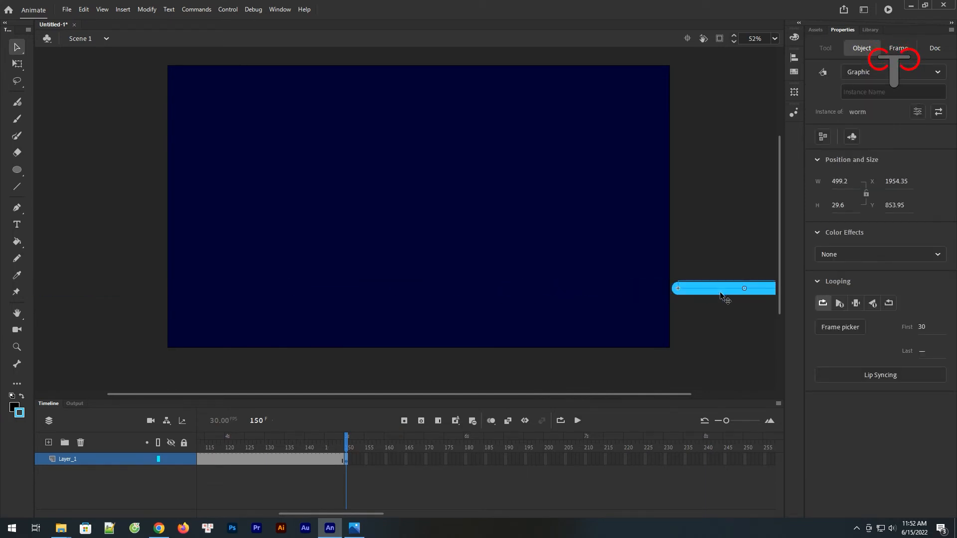
Step: Create a classic tween between frames 1 and 150 on Layer_1 and scrub back to frame 1 to check the crawl
{"action": "right_click", "coordinate": [244, 463]}
{"action": "left_click", "coordinate": [279, 161]}
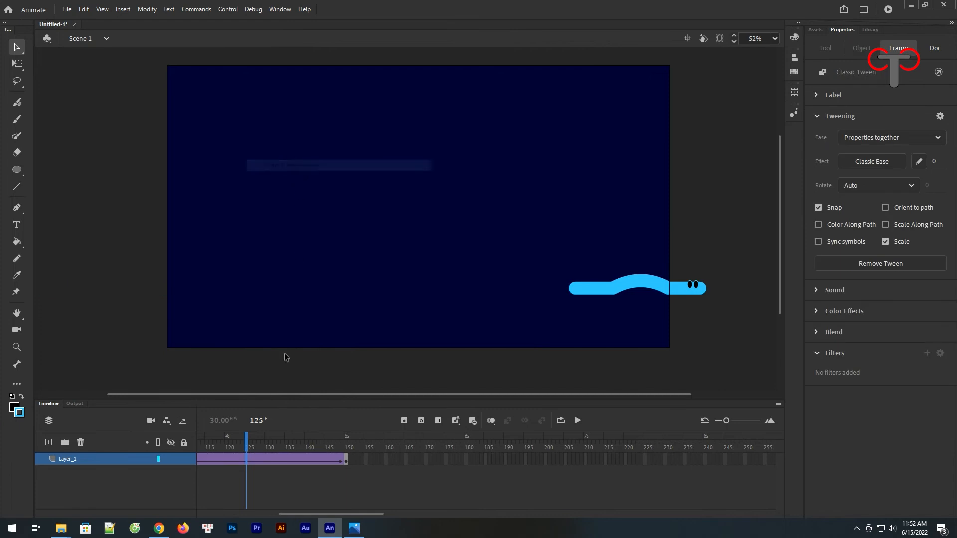
{"action": "left_click_drag", "start_coordinate": [246, 446], "coordinate": [156, 446]}
{"action": "left_click_drag", "start_coordinate": [278, 514], "coordinate": [213, 512]}
{"action": "left_click_drag", "start_coordinate": [466, 447], "coordinate": [174, 461]}
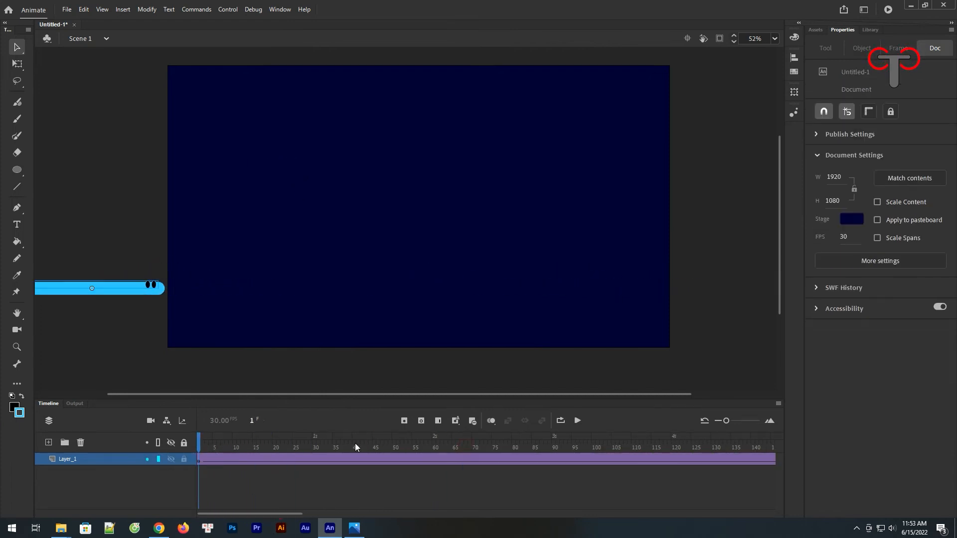
Step: Play the crawl across the stage on the timeline and as a test movie, closing the test movie again
{"action": "left_click", "coordinate": [579, 420]}
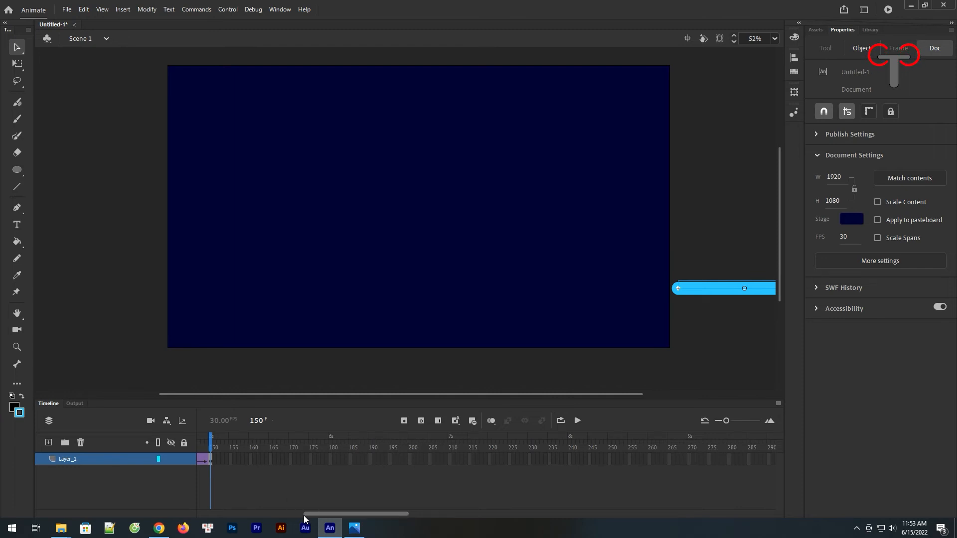
{"action": "key", "text": "ctrl+Return"}
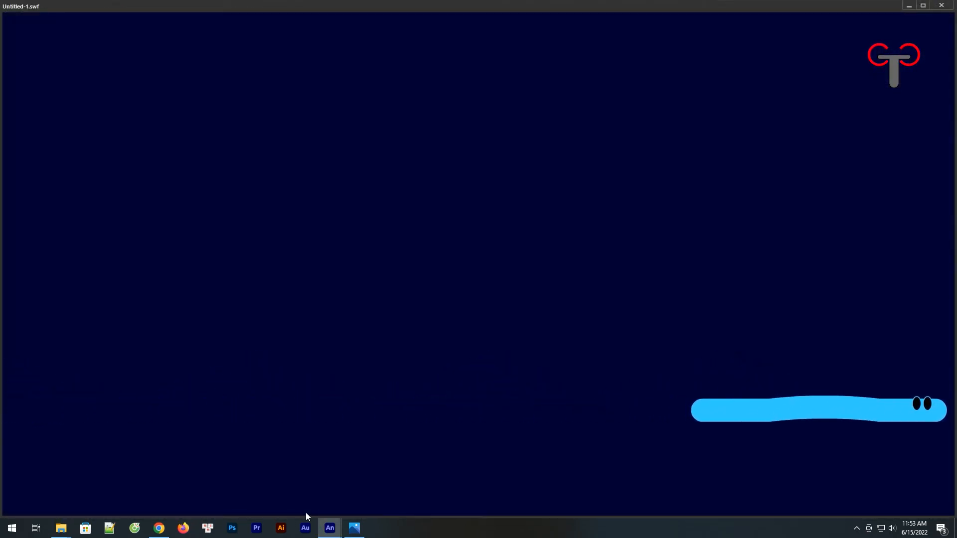
{"action": "left_click", "coordinate": [942, 6]}
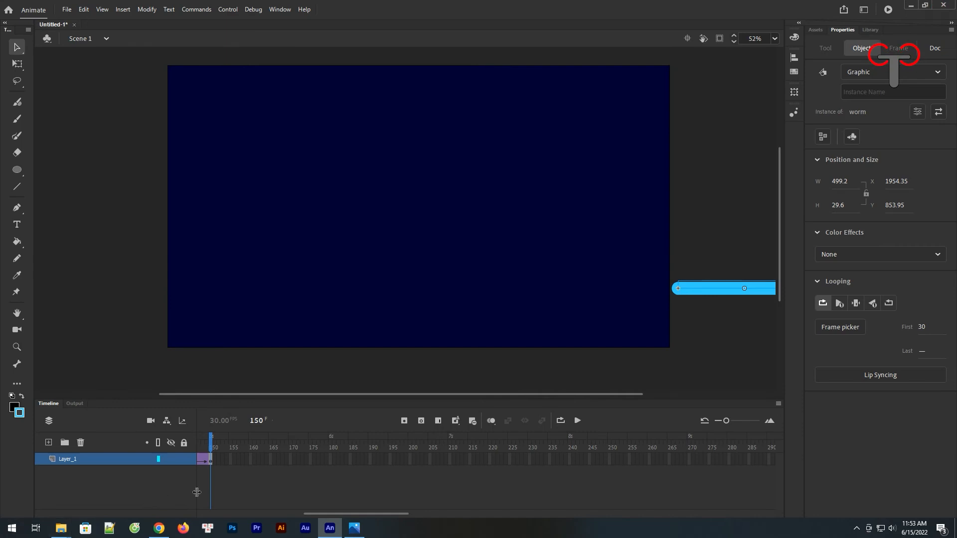
Step: Slow the crawl by inserting frames inside the Layer_1 tween until it ends at frame 270
{"action": "left_click_drag", "start_coordinate": [335, 514], "coordinate": [274, 514]}
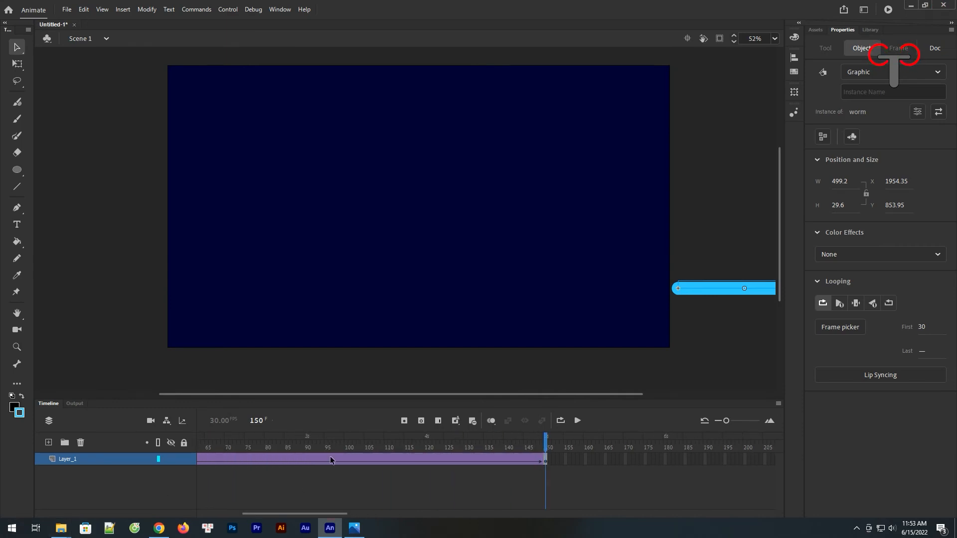
{"action": "left_click", "coordinate": [349, 459]}
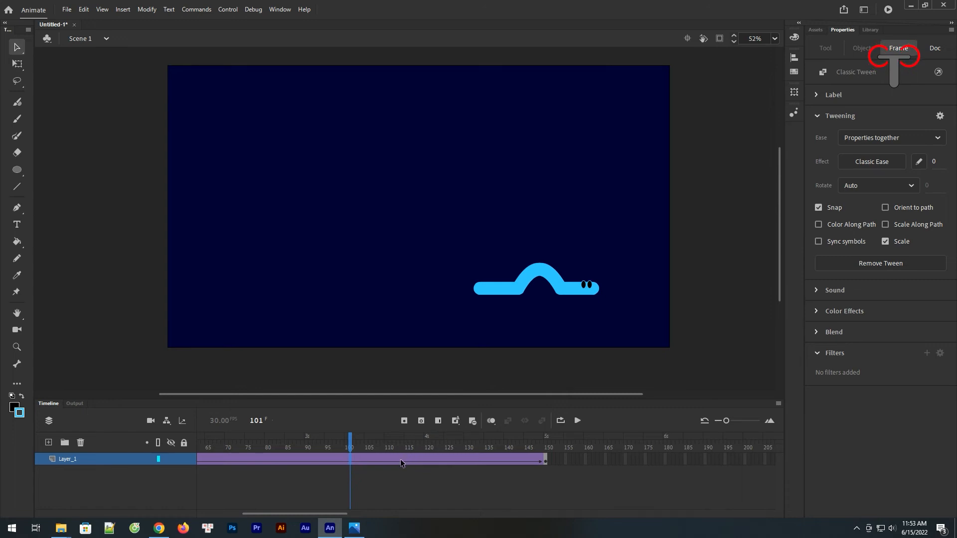
{"action": "left_click_drag", "start_coordinate": [400, 459], "coordinate": [702, 480]}
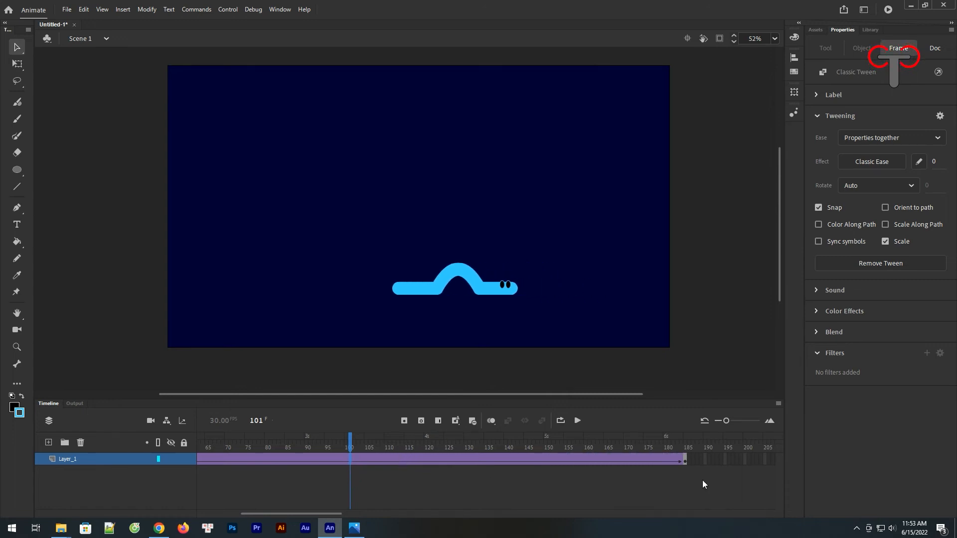
{"action": "key", "text": "F5"}
{"action": "key", "text": "F5"}
{"action": "key", "text": "F5"}
{"action": "key", "text": "F5"}
{"action": "key", "text": "F5"}
{"action": "key", "text": "F5"}
{"action": "key", "text": "F5"}
{"action": "key", "text": "F5"}
{"action": "key", "text": "F5"}
{"action": "key", "text": "F5"}
{"action": "key", "text": "F5"}
{"action": "key", "text": "F5"}
{"action": "key", "text": "F5"}
{"action": "key", "text": "F5"}
{"action": "key", "text": "F5"}
{"action": "key", "text": "F5"}
{"action": "key", "text": "F5"}
{"action": "key", "text": "F5"}
{"action": "key", "text": "F5"}
{"action": "key", "text": "F5"}
{"action": "left_click_drag", "start_coordinate": [328, 514], "coordinate": [405, 512]}
{"action": "key", "text": "F5"}
{"action": "key", "text": "F5"}
{"action": "key", "text": "F5"}
{"action": "key", "text": "F5"}
{"action": "key", "text": "F5"}
{"action": "key", "text": "F5"}
{"action": "key", "text": "F5"}
{"action": "key", "text": "F5"}
{"action": "key", "text": "F5"}
{"action": "key", "text": "F5"}
{"action": "key", "text": "F5"}
{"action": "key", "text": "F5"}
{"action": "key", "text": "F5"}
{"action": "key", "text": "F5"}
{"action": "key", "text": "F5"}
{"action": "key", "text": "F5"}
{"action": "key", "text": "F5"}
{"action": "key", "text": "F5"}
{"action": "key", "text": "F5"}
{"action": "key", "text": "F5"}
{"action": "key", "text": "F5"}
{"action": "key", "text": "F5"}
{"action": "key", "text": "F5"}
{"action": "key", "text": "F5"}
{"action": "key", "text": "F5"}
{"action": "key", "text": "F5"}
{"action": "key", "text": "F5"}
{"action": "key", "text": "F5"}
{"action": "key", "text": "F5"}
Step: Play part of the lengthened crawl to check its slower speed, and stop the playback
{"action": "left_click", "coordinate": [577, 421]}
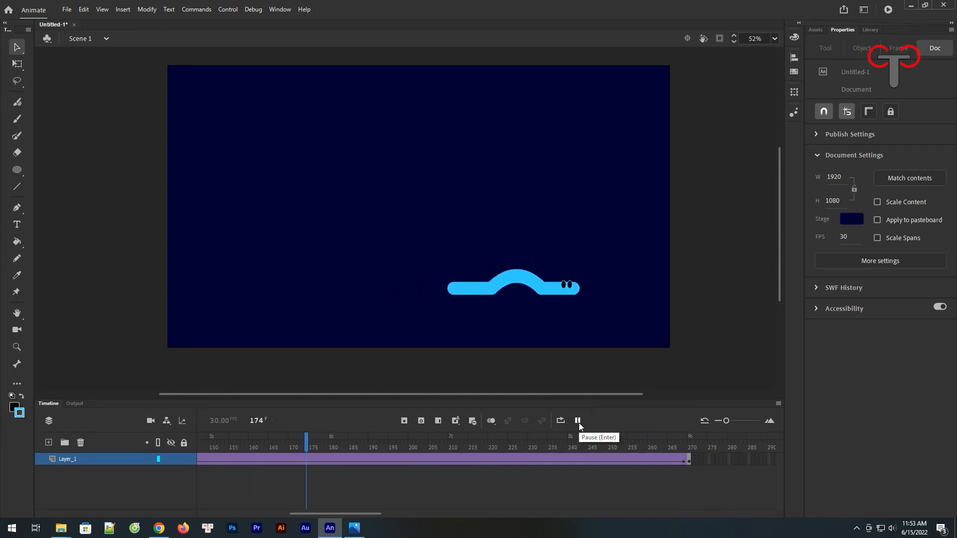
{"action": "left_click", "coordinate": [577, 421]}
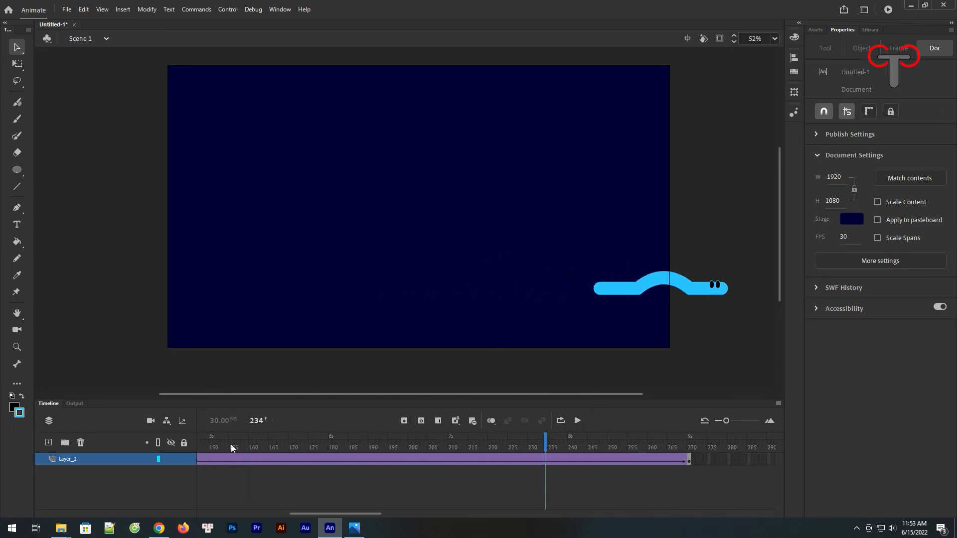
{"action": "left_click_drag", "start_coordinate": [319, 517], "coordinate": [187, 507]}
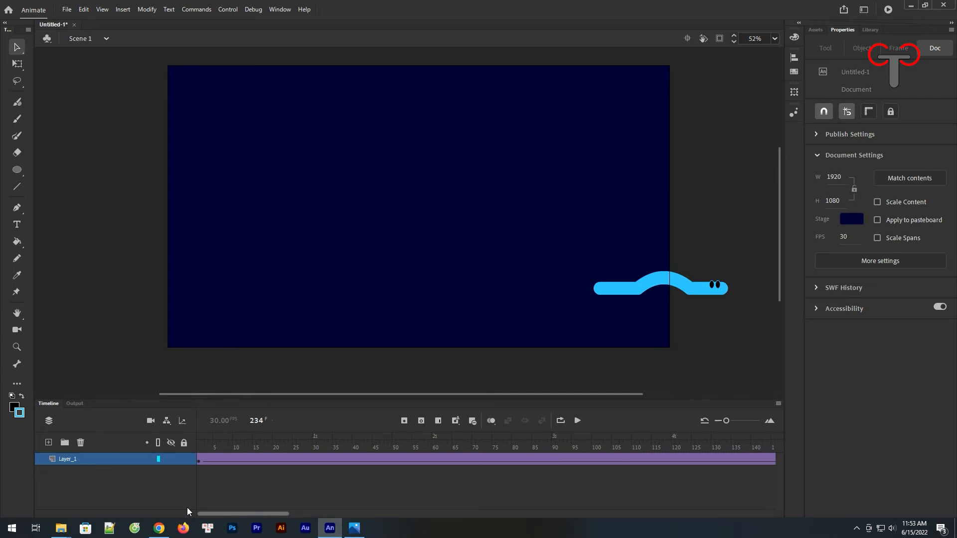
Step: Add a layer above Layer_1 and place a worm instance from the library at frame 1, across the stage's upper right edge
{"action": "right_click", "coordinate": [82, 461]}
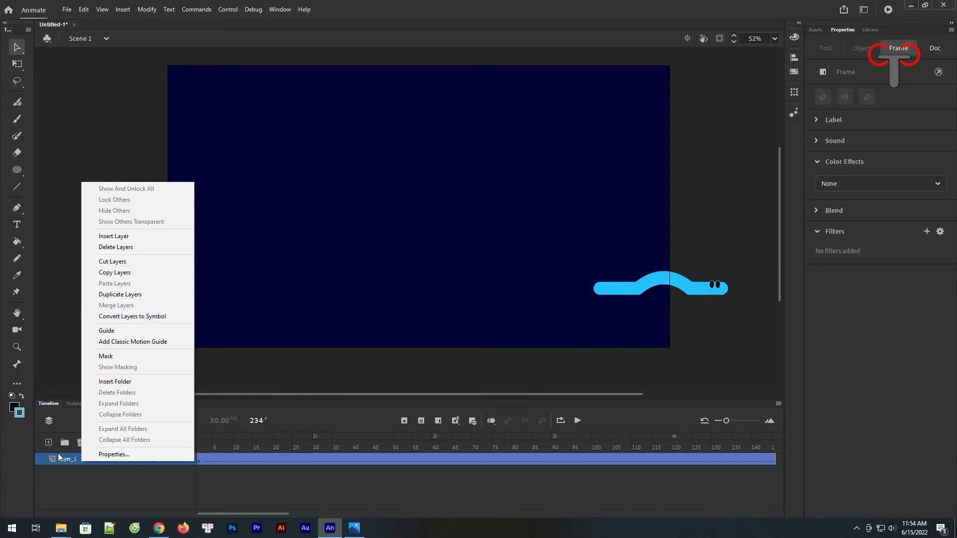
{"action": "left_click", "coordinate": [68, 462]}
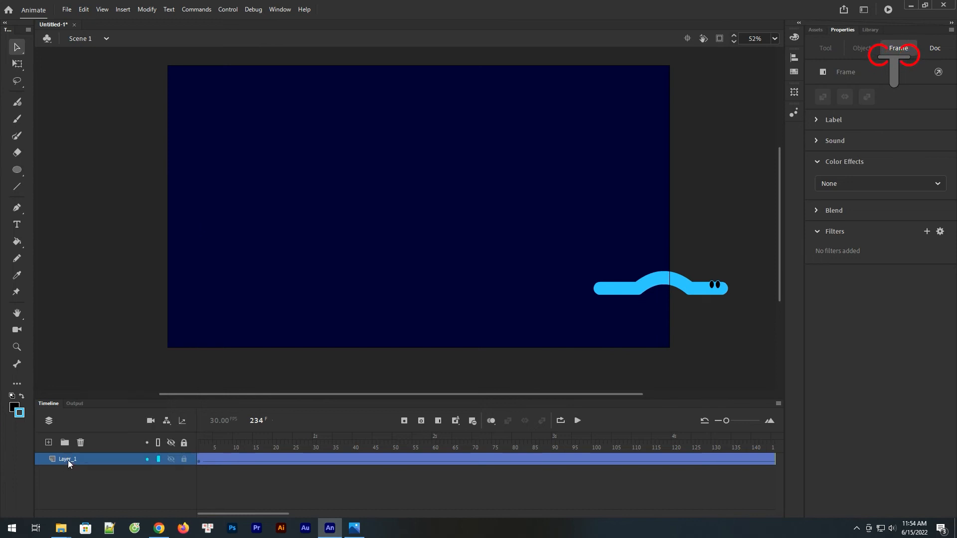
{"action": "left_click", "coordinate": [48, 443]}
{"action": "left_click", "coordinate": [198, 465]}
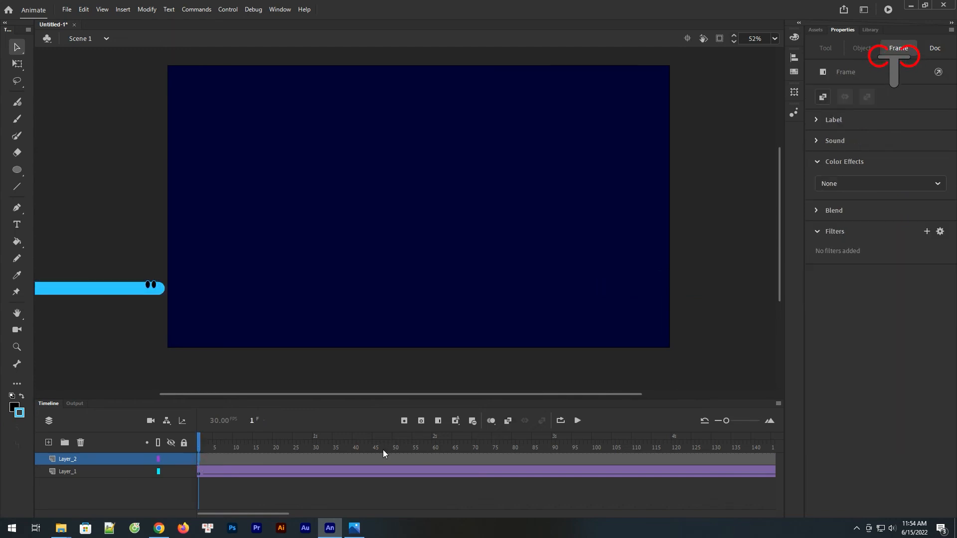
{"action": "left_click", "coordinate": [872, 32]}
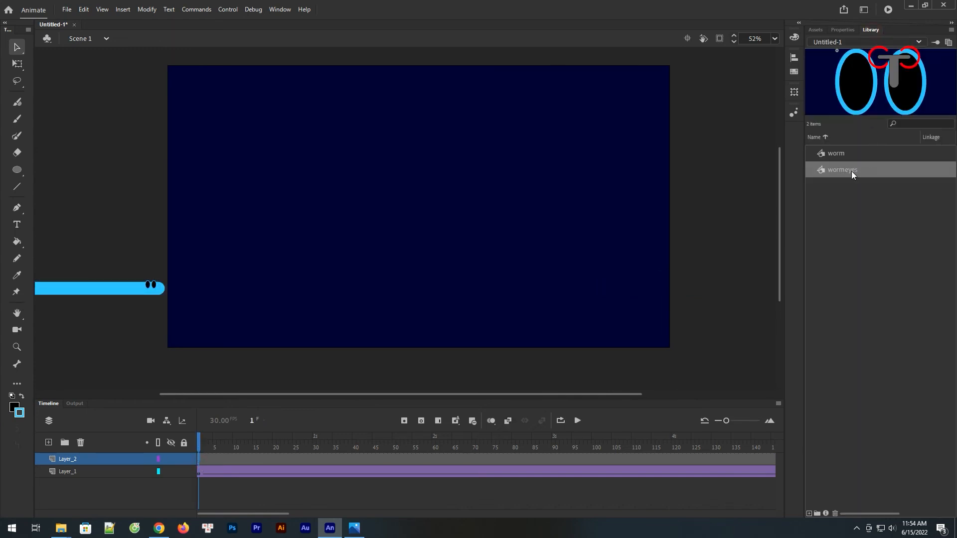
{"action": "left_click", "coordinate": [843, 154]}
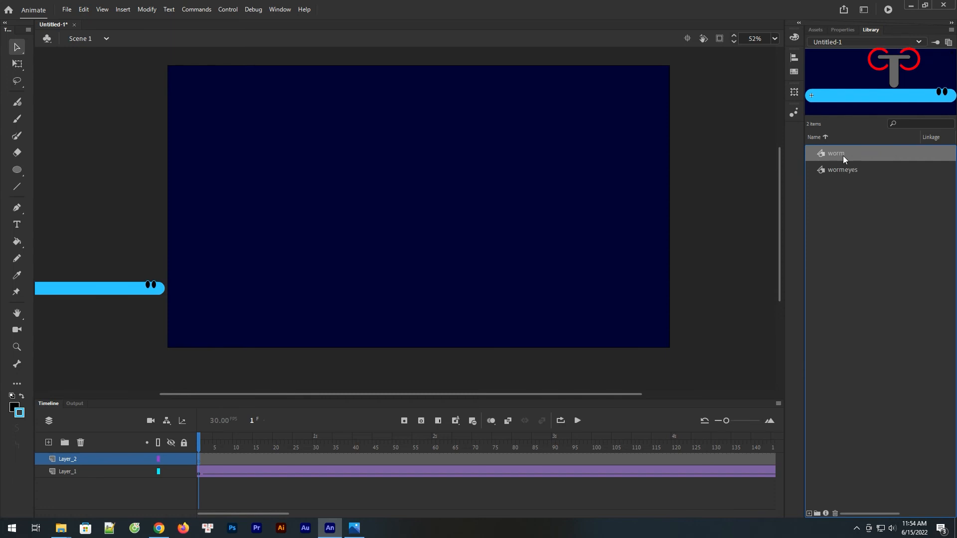
{"action": "left_click_drag", "start_coordinate": [842, 155], "coordinate": [703, 157]}
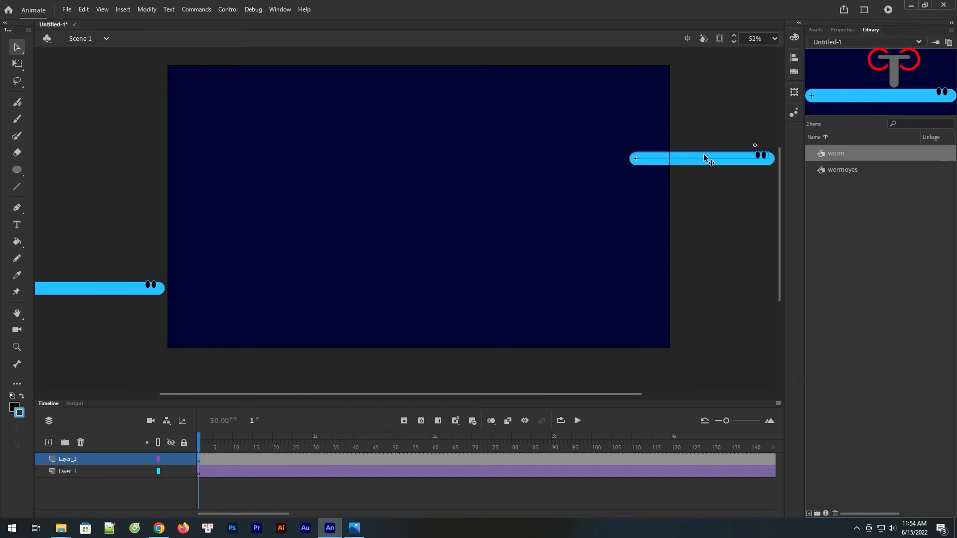
Step: Flip the new worm instance horizontally and position it just outside the stage's right edge, facing the stage
{"action": "left_click", "coordinate": [147, 9]}
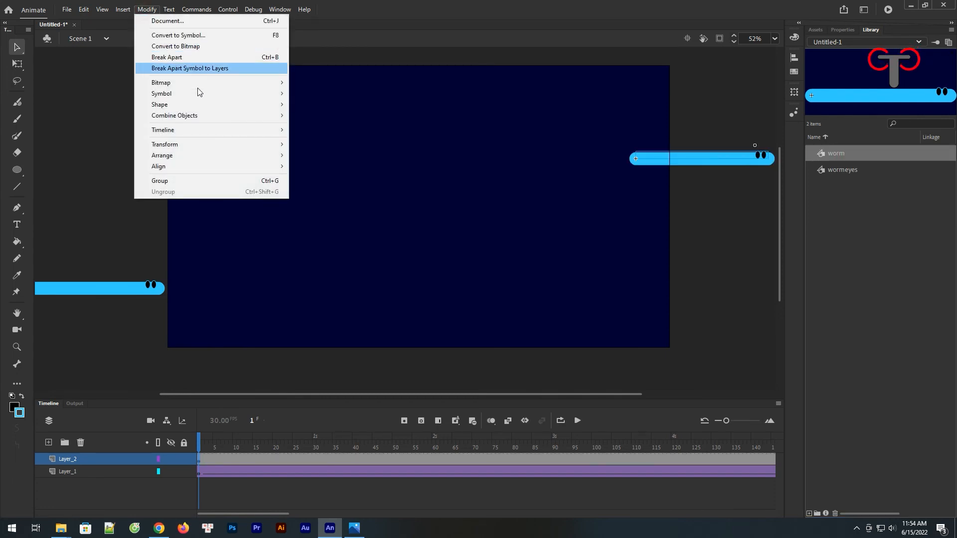
{"action": "mouse_move", "coordinate": [209, 144]}
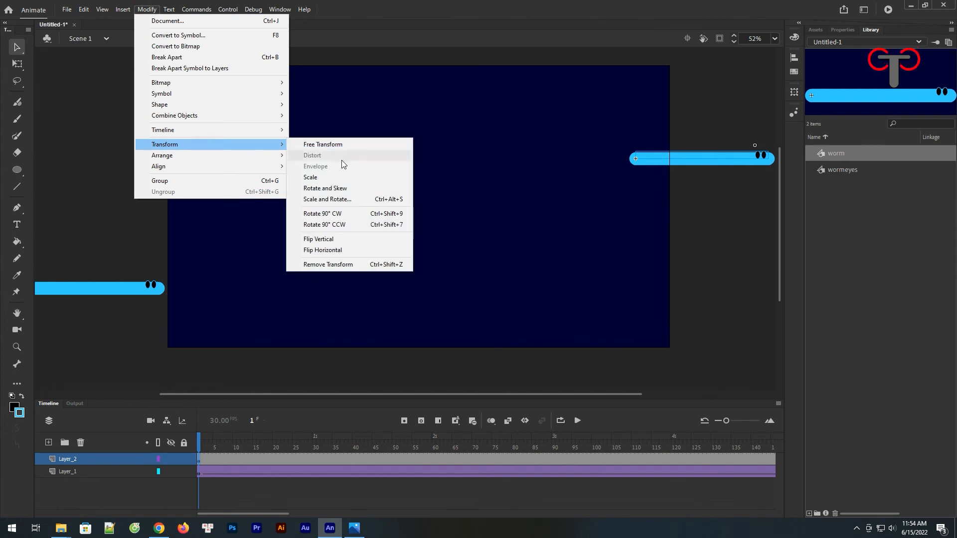
{"action": "left_click", "coordinate": [322, 250]}
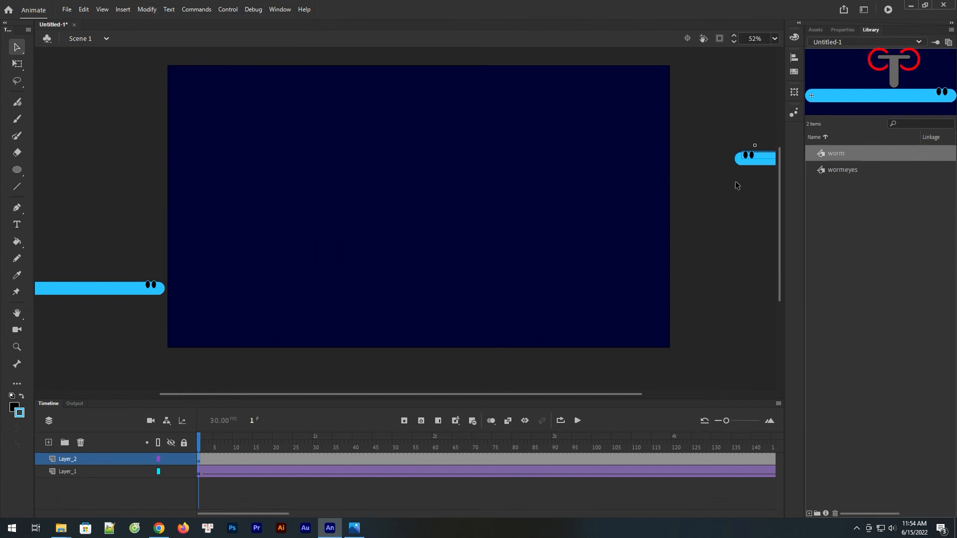
{"action": "left_click_drag", "start_coordinate": [767, 170], "coordinate": [717, 169]}
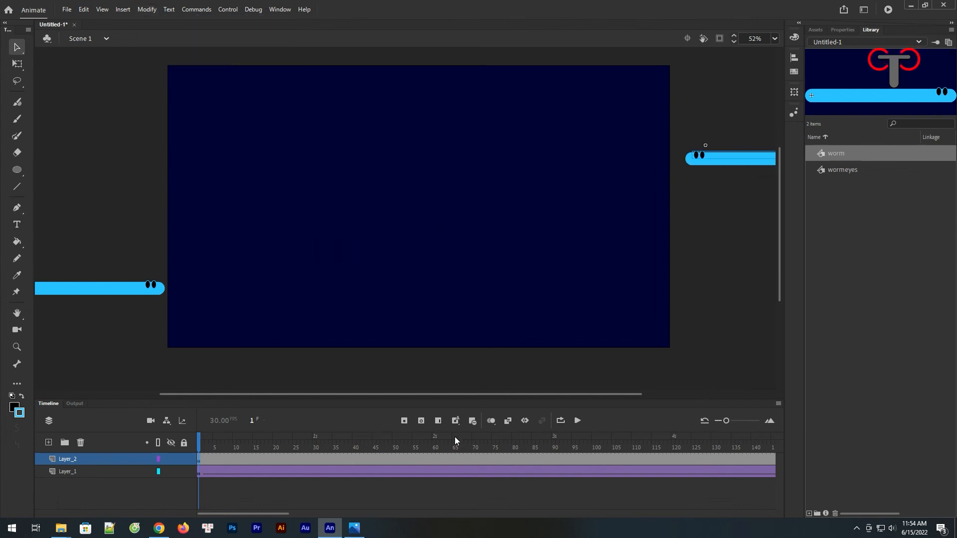
{"action": "left_click_drag", "start_coordinate": [473, 393], "coordinate": [542, 393]}
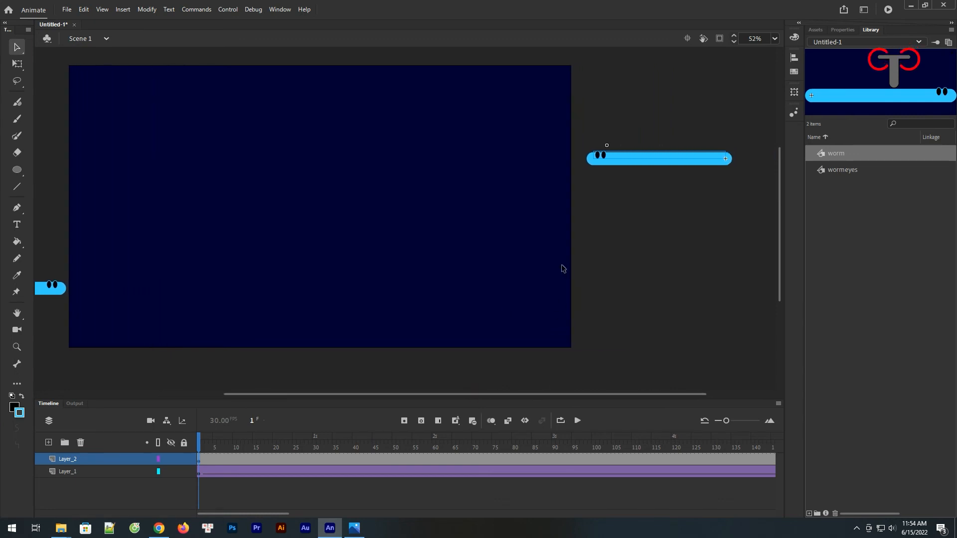
Step: Scale the flipped worm down with Free Transform to about a fifth of its size, keeping it outside the stage
{"action": "left_click", "coordinate": [17, 63]}
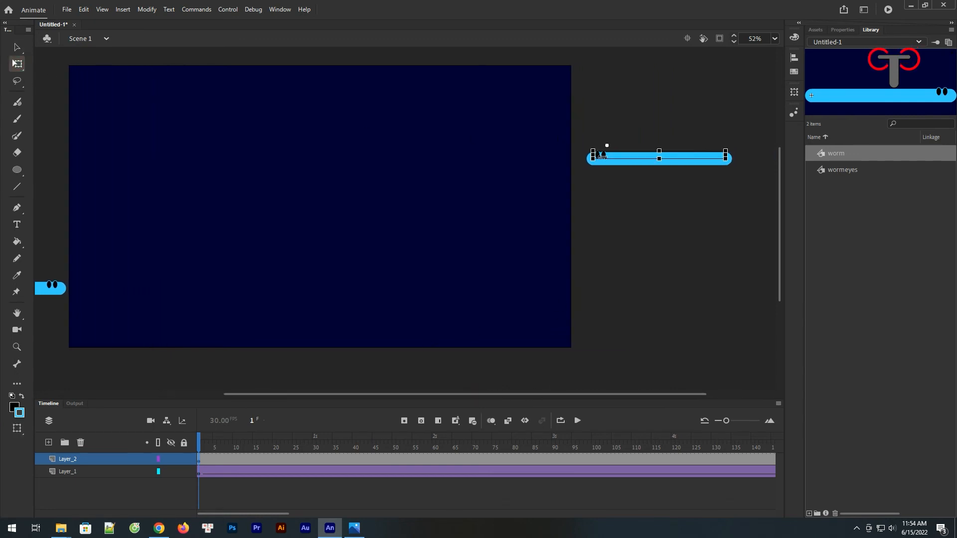
{"action": "key", "text": "z"}
{"action": "left_click_drag", "start_coordinate": [557, 109], "coordinate": [768, 238]}
{"action": "left_click", "coordinate": [23, 65]}
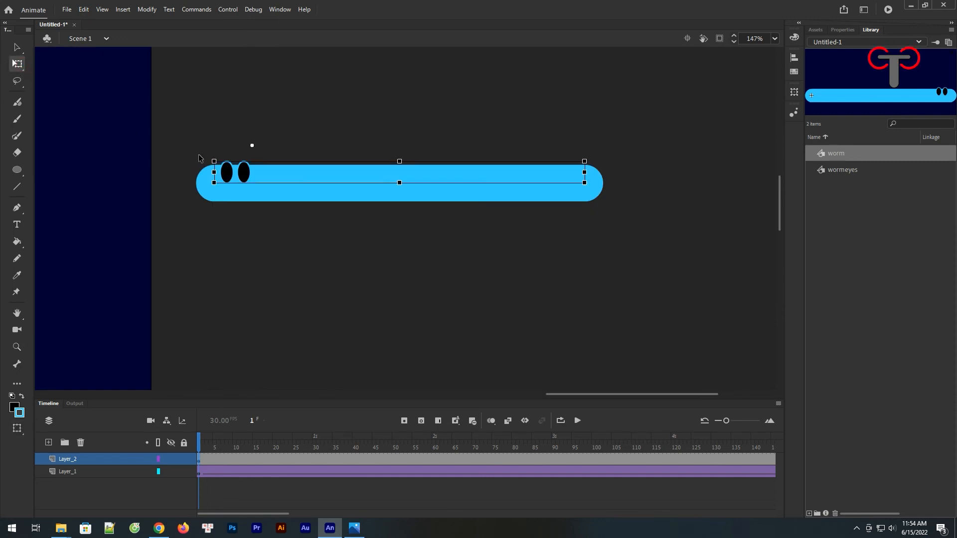
{"action": "left_click_drag", "start_coordinate": [215, 164], "coordinate": [247, 172]}
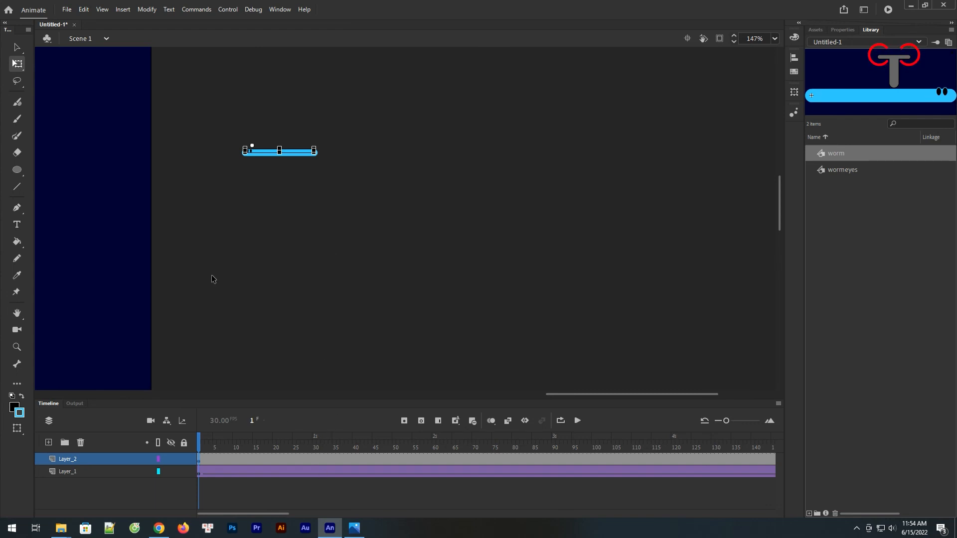
{"action": "key", "text": "ctrl+minus"}
{"action": "key", "text": "ctrl+minus"}
{"action": "left_click", "coordinate": [625, 223]}
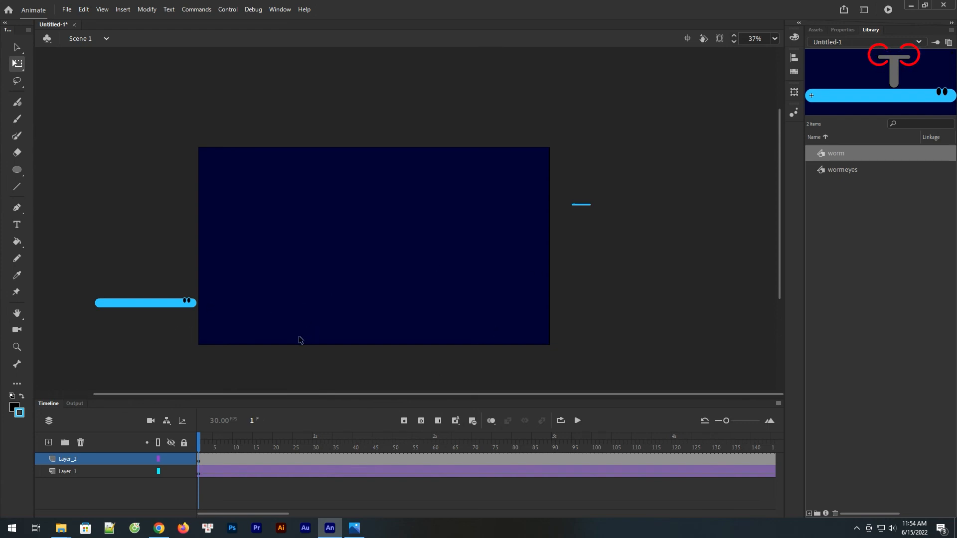
Step: Insert a keyframe at frame 270 on Layer_2 and move the small worm across to just outside the stage's left edge
{"action": "left_click", "coordinate": [199, 461]}
{"action": "left_click_drag", "start_coordinate": [282, 514], "coordinate": [417, 513]}
{"action": "left_click", "coordinate": [409, 459]}
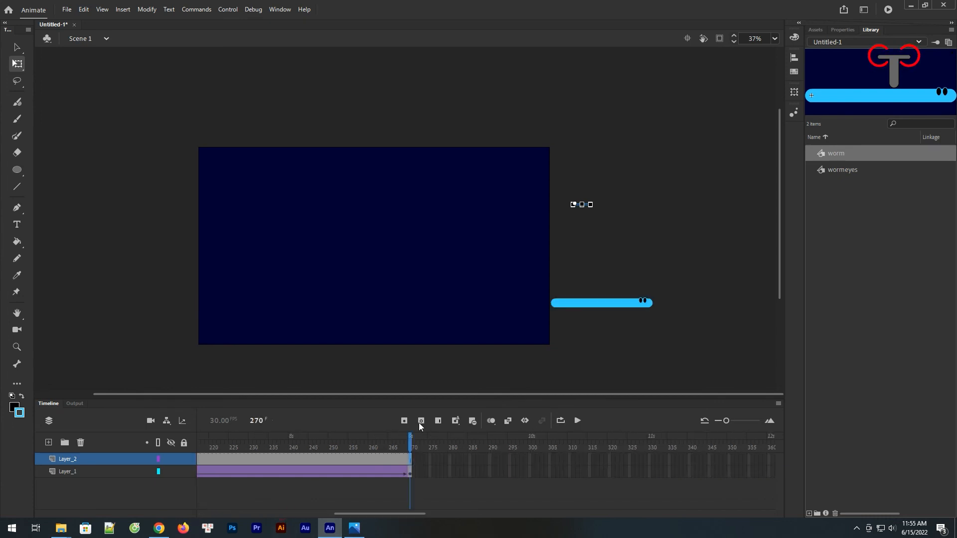
{"action": "left_click", "coordinate": [581, 212]}
{"action": "left_click_drag", "start_coordinate": [582, 208], "coordinate": [178, 213]}
Step: Create a classic tween for the small worm on Layer_2 and scrub the timeline to check its crawl
{"action": "right_click", "coordinate": [281, 460]}
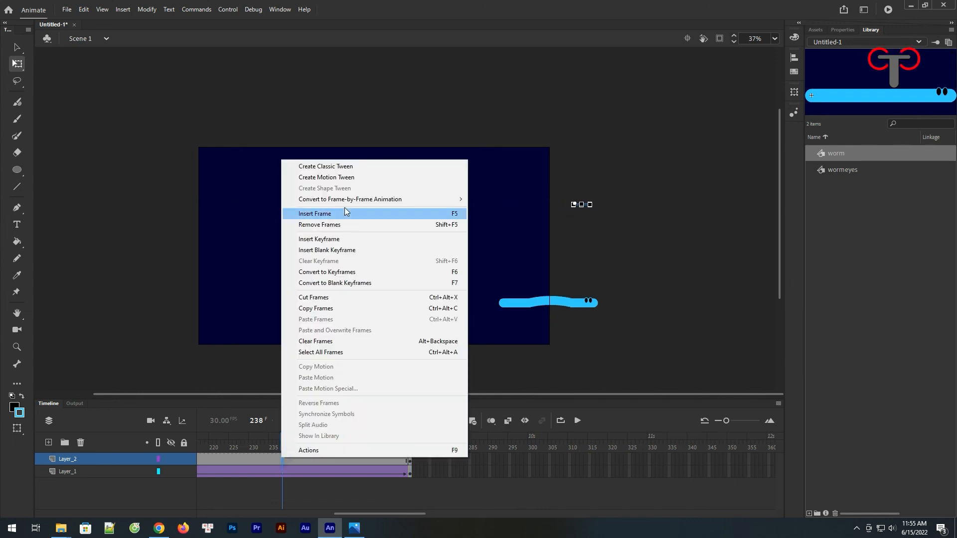
{"action": "left_click", "coordinate": [335, 167]}
{"action": "left_click_drag", "start_coordinate": [282, 447], "coordinate": [482, 450]}
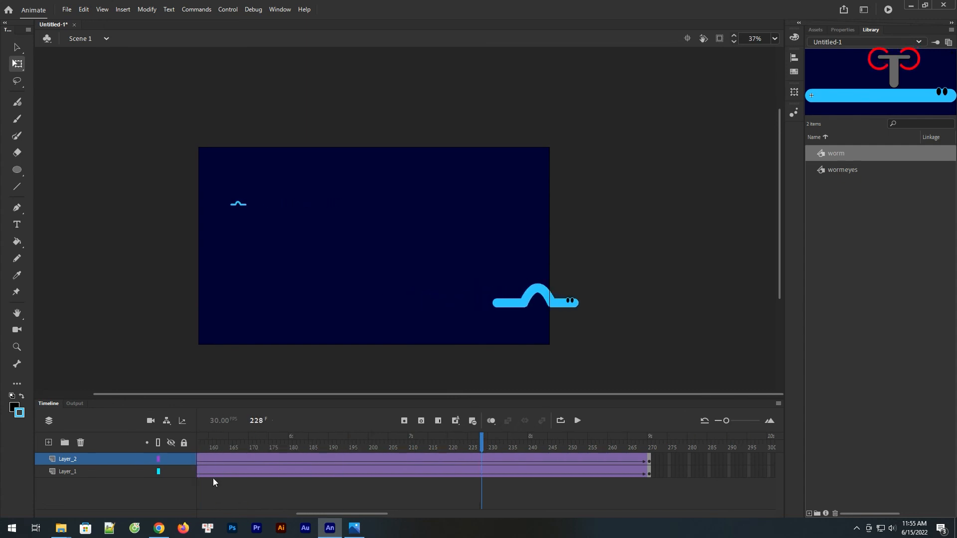
Step: Add a layer above Layer_2 and place another worm instance at frame 1, above the small worm near the stage's right edge
{"action": "left_click", "coordinate": [49, 442]}
{"action": "left_click_drag", "start_coordinate": [324, 514], "coordinate": [223, 514]}
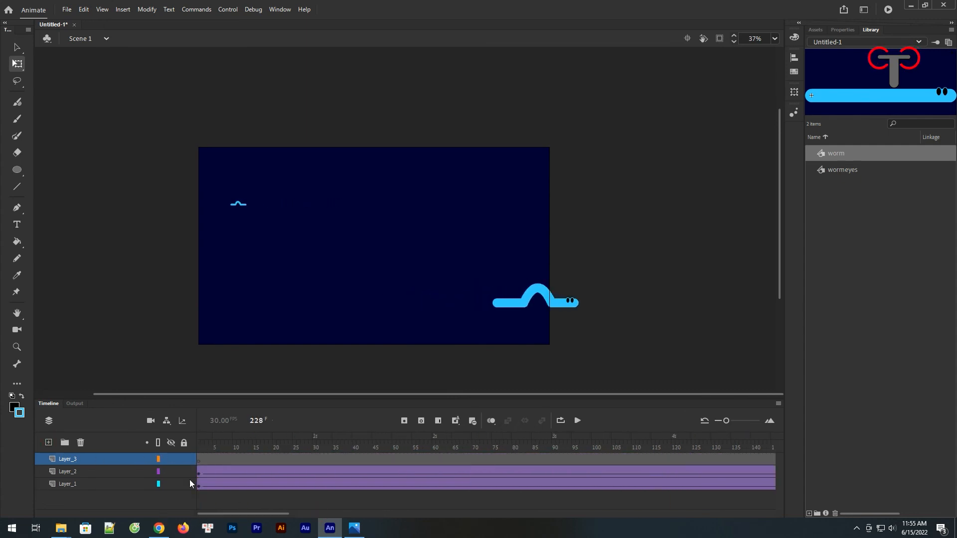
{"action": "left_click", "coordinate": [202, 460]}
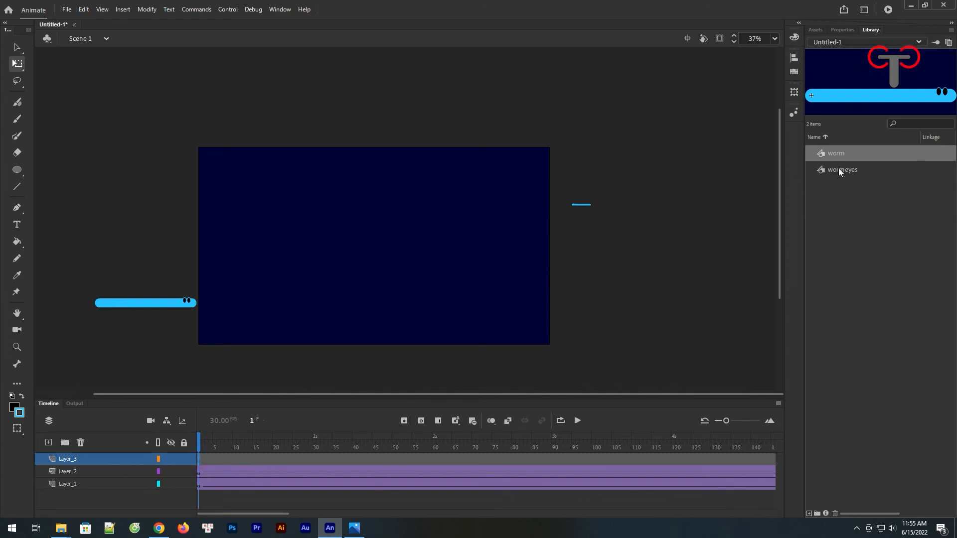
{"action": "left_click_drag", "start_coordinate": [830, 154], "coordinate": [589, 167]}
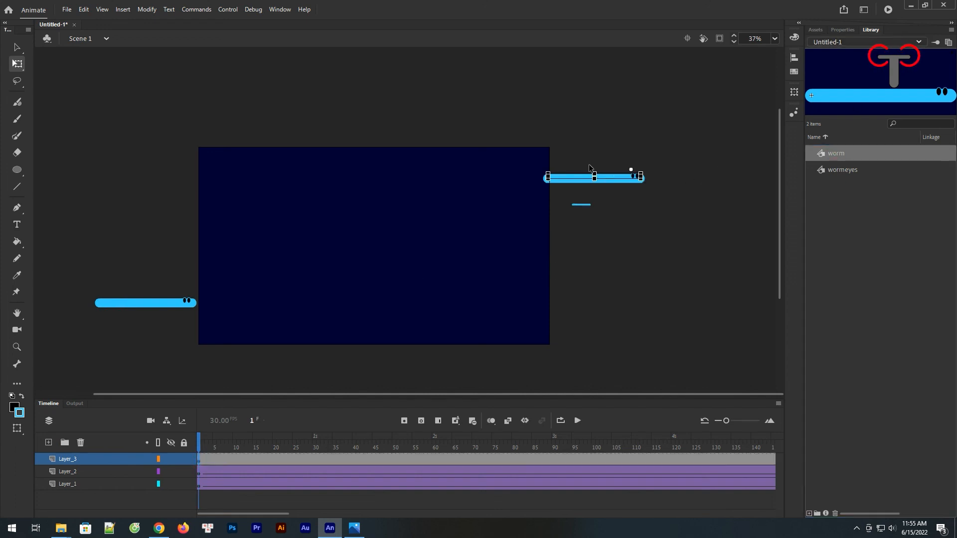
Step: Flip the newly placed worm instance on Layer_3 horizontally so that it faces the opposite direction
{"action": "left_click", "coordinate": [146, 10]}
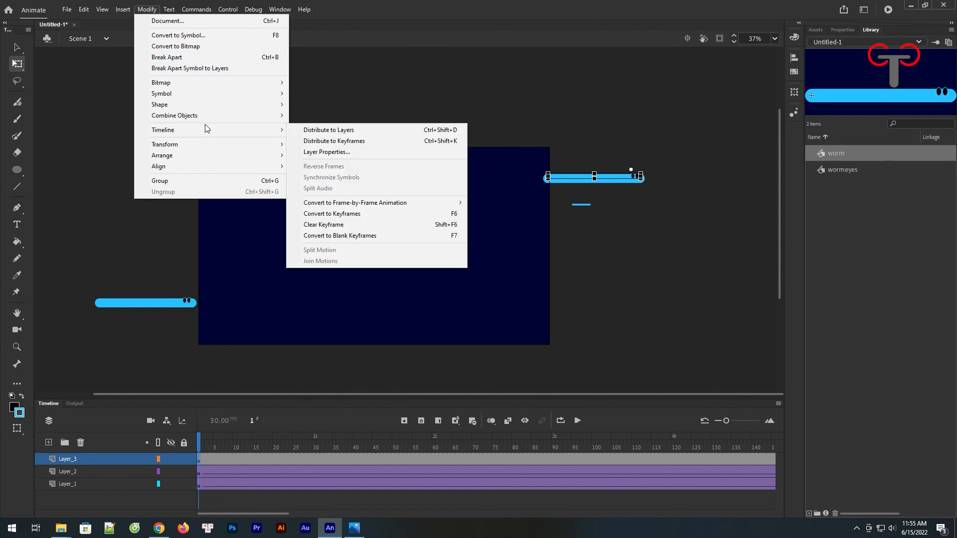
{"action": "left_click", "coordinate": [210, 144]}
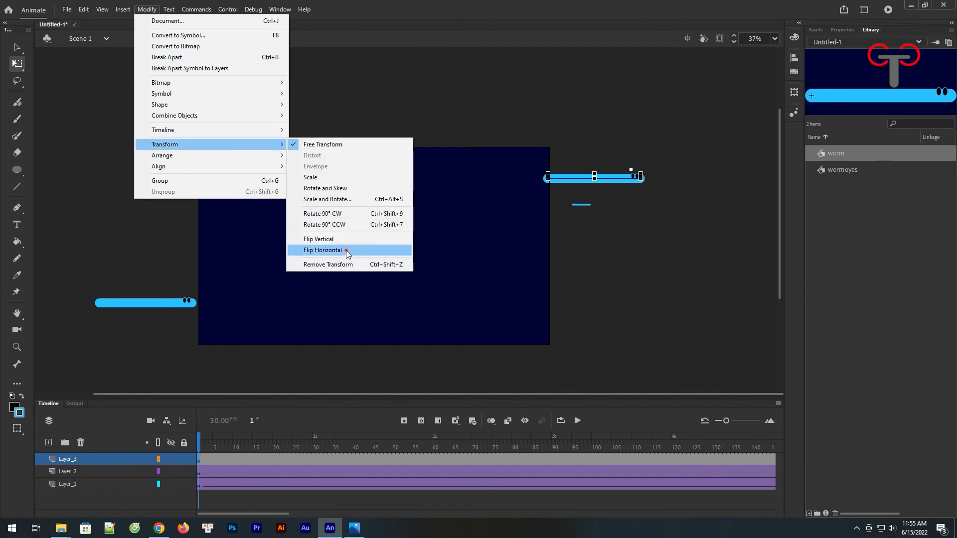
{"action": "left_click", "coordinate": [349, 250]}
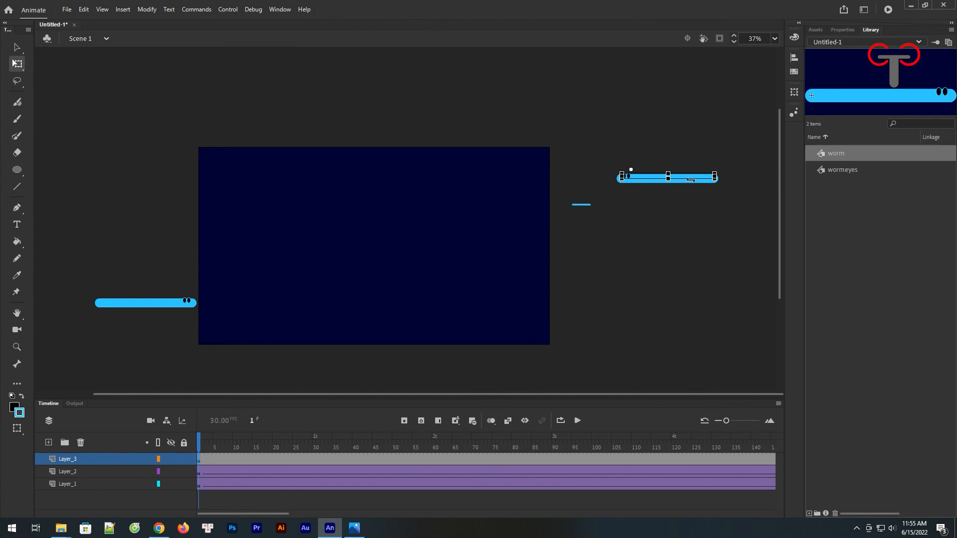
Step: Scale the flipped worm proportionally to a width of 303 and move it below the small worm, at about X 2446, Y 476
{"action": "left_click", "coordinate": [841, 30]}
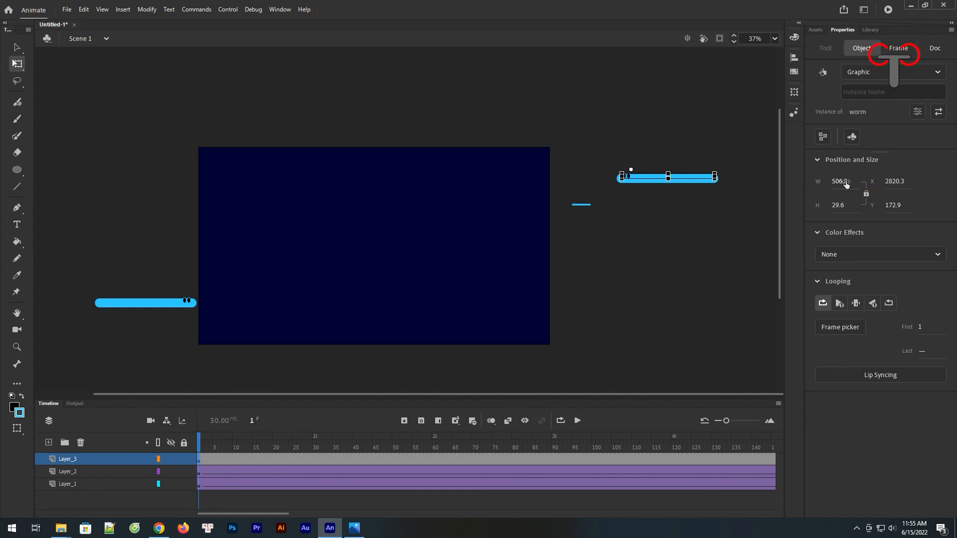
{"action": "left_click_drag", "start_coordinate": [836, 182], "coordinate": [753, 187]}
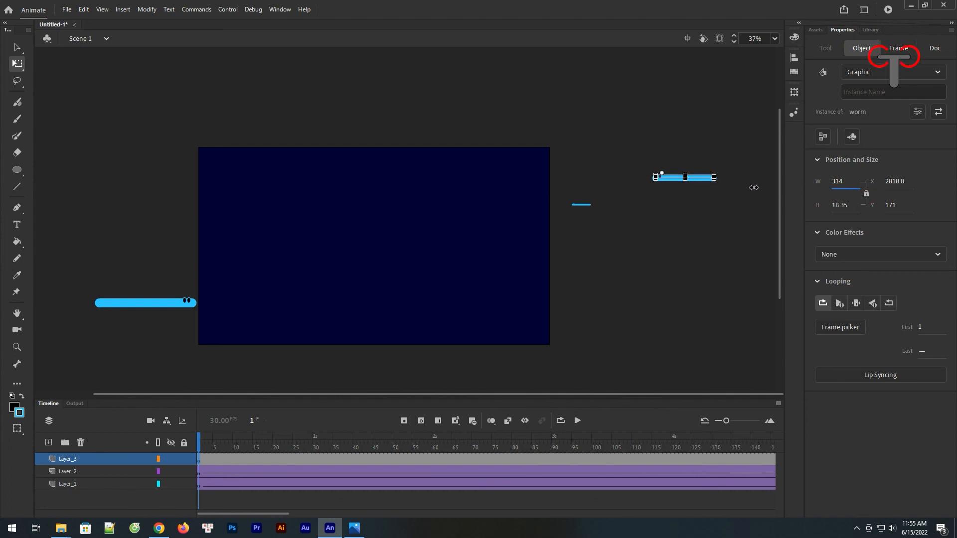
{"action": "left_click", "coordinate": [734, 132]}
{"action": "left_click_drag", "start_coordinate": [699, 179], "coordinate": [633, 237]}
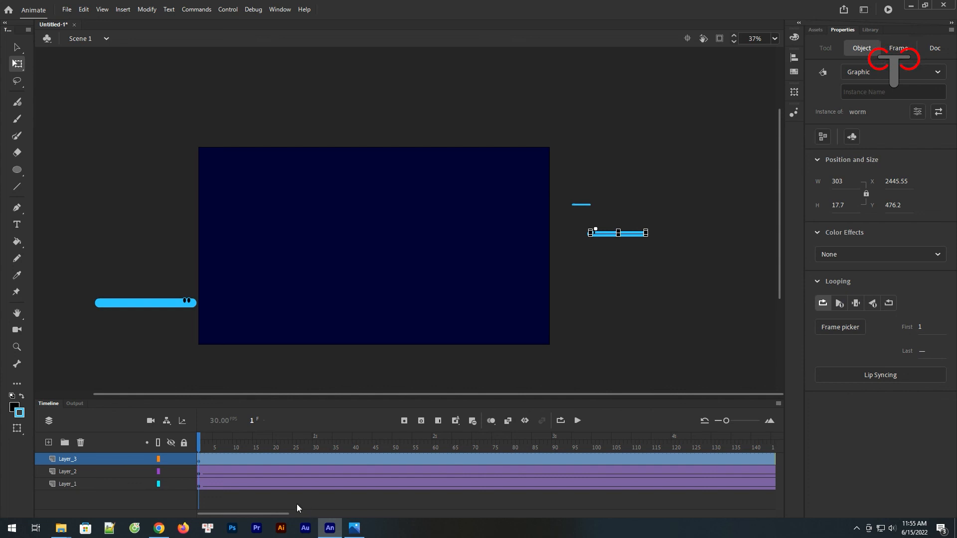
Step: Insert a keyframe at frame 270 on Layer_3 and move the worm beyond the stage's left edge, to about X -112, Y 509
{"action": "left_click_drag", "start_coordinate": [278, 515], "coordinate": [435, 513]}
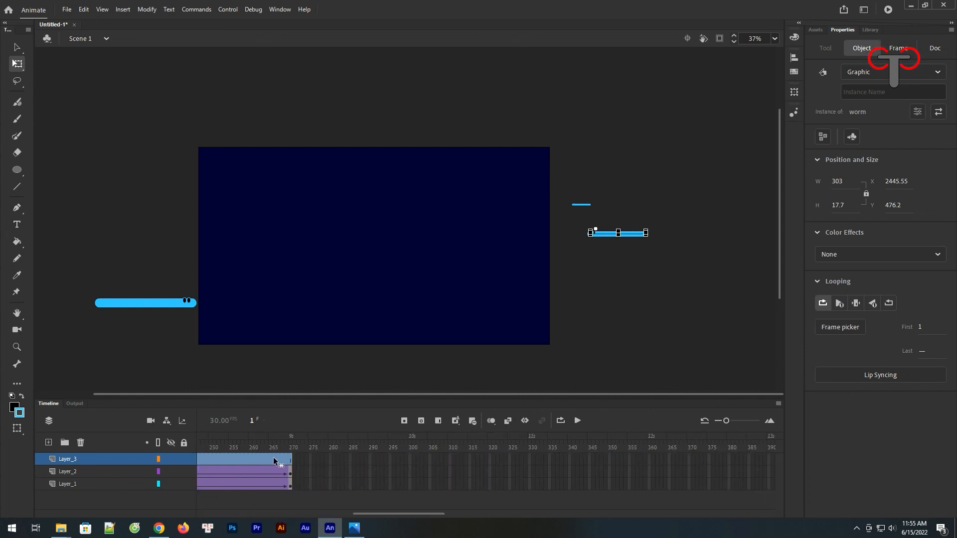
{"action": "left_click", "coordinate": [289, 460]}
{"action": "left_click", "coordinate": [290, 459]}
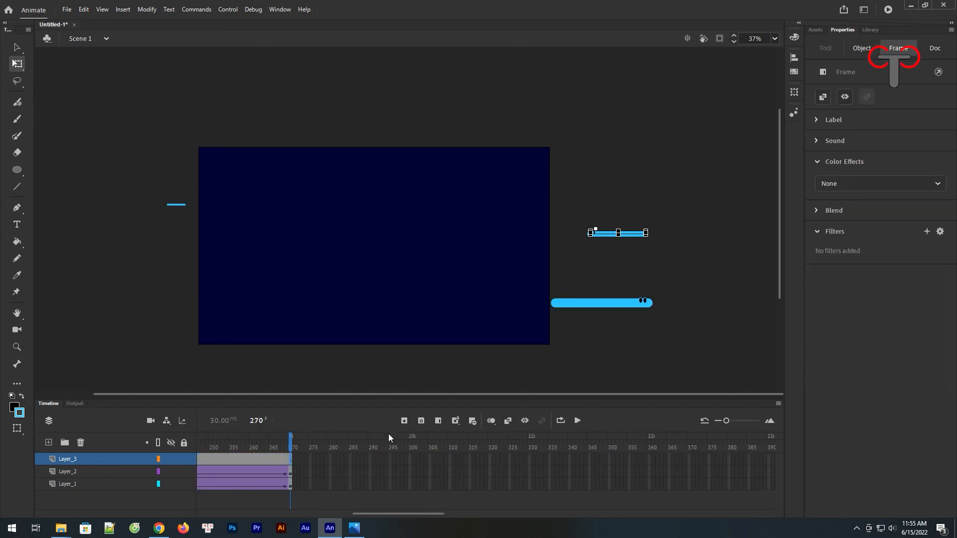
{"action": "left_click", "coordinate": [623, 249]}
{"action": "left_click_drag", "start_coordinate": [629, 232], "coordinate": [163, 241]}
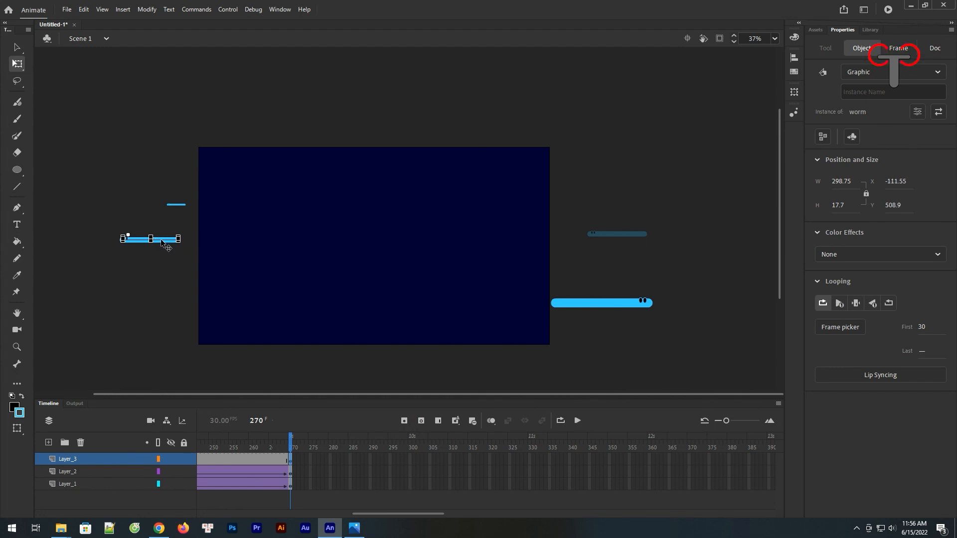
Step: Create a classic tween between the two Layer_3 keyframes for the medium-sized worm
{"action": "left_click", "coordinate": [248, 459]}
{"action": "right_click", "coordinate": [249, 460]}
{"action": "left_click", "coordinate": [294, 169]}
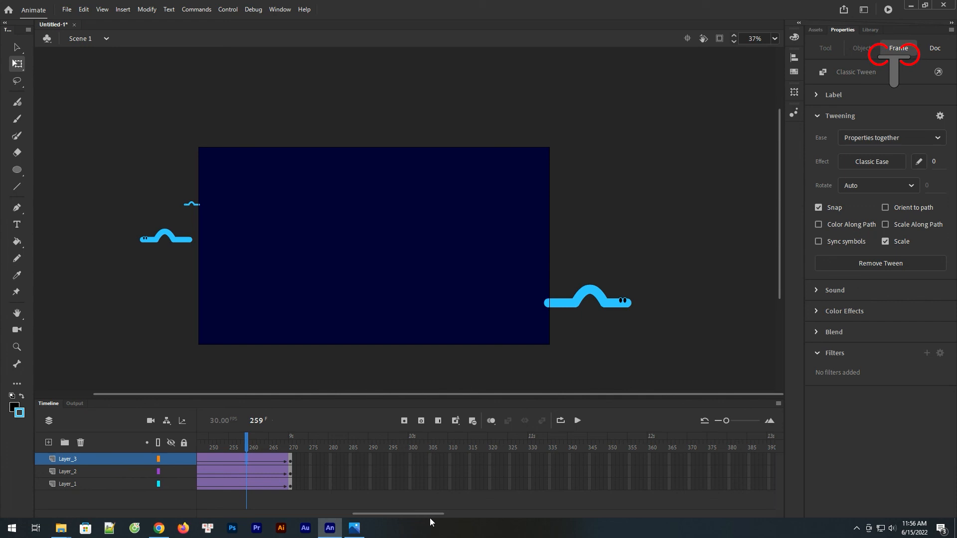
Step: Test the movie to check the crawl of all three worms across the stage, and close the preview
{"action": "key", "text": "ctrl+Return"}
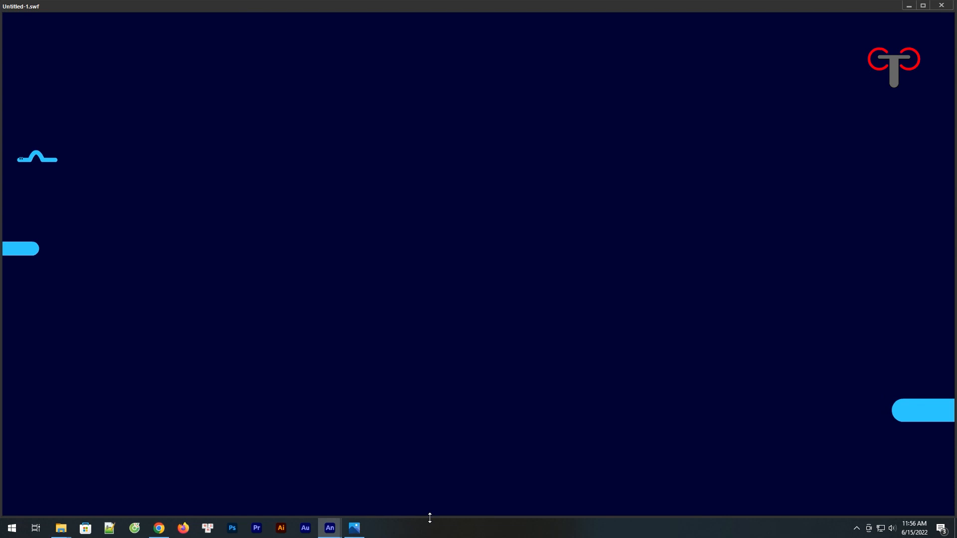
{"action": "left_click", "coordinate": [943, 6]}
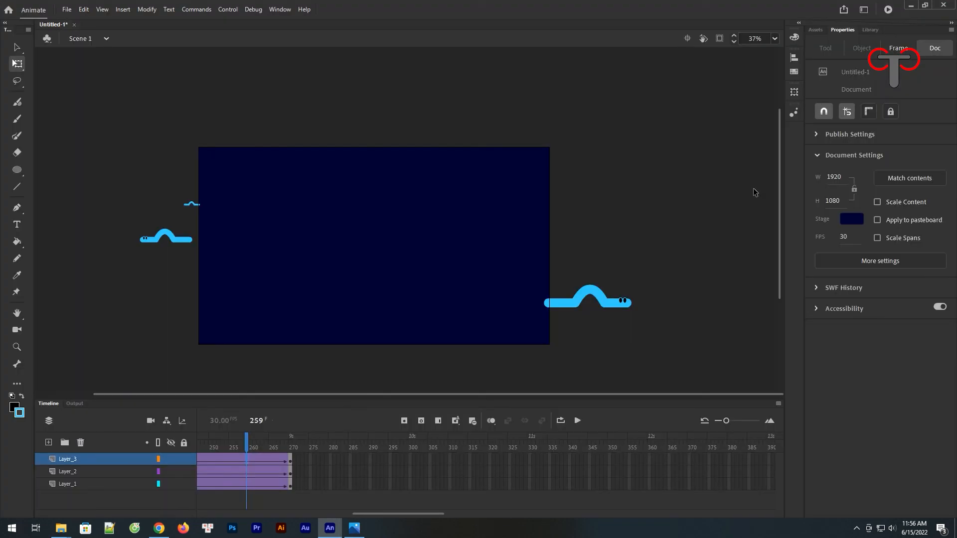
{"action": "left_click_drag", "start_coordinate": [373, 513], "coordinate": [217, 520]}
{"action": "left_click_drag", "start_coordinate": [729, 420], "coordinate": [615, 427]}
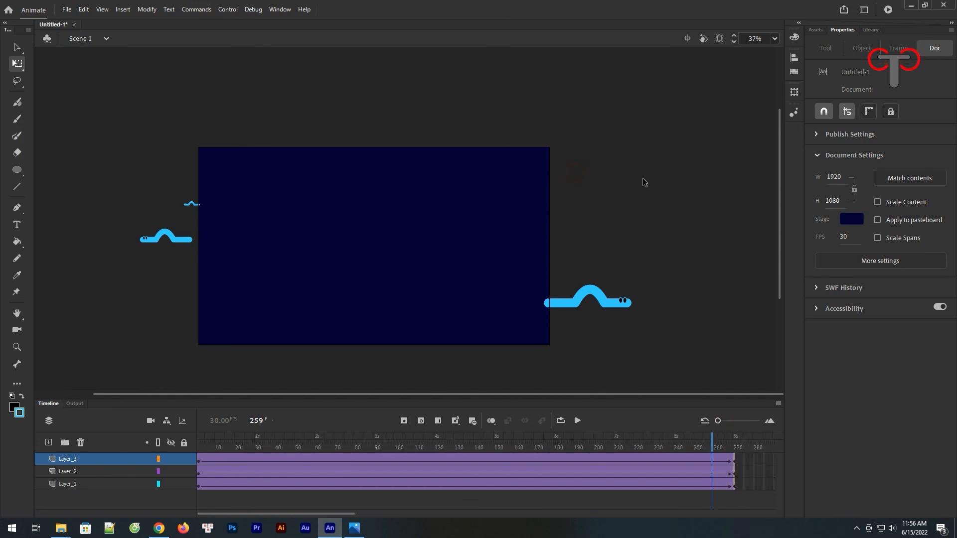